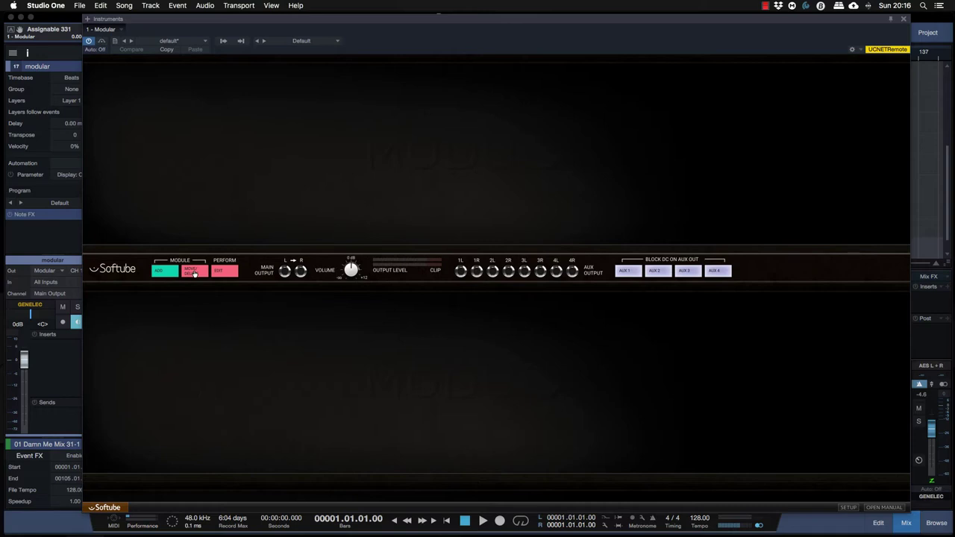
- Add the Doepfer A-110 VCO and the MIDI to CV module to the empty rack
{"action": "left_click", "coordinate": [227, 273]}
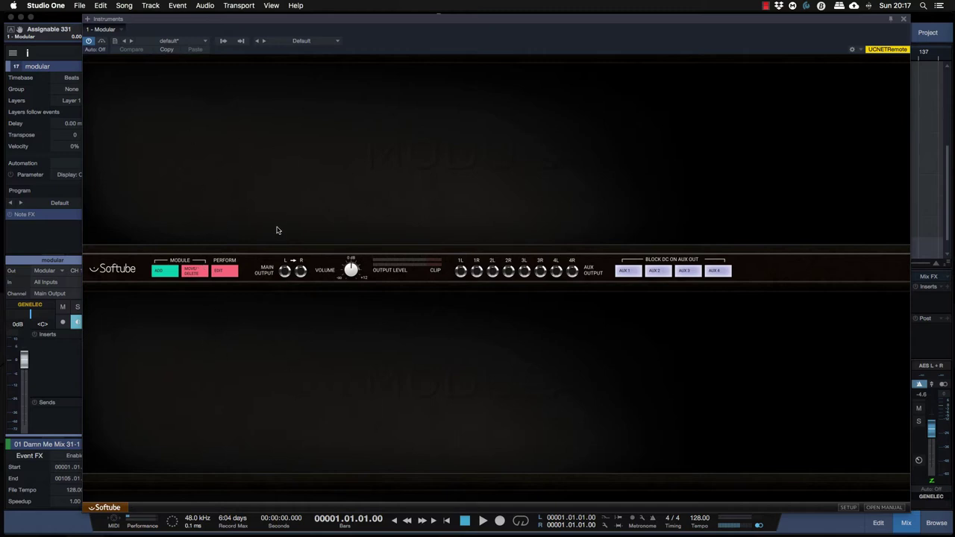
{"action": "left_click", "coordinate": [164, 273]}
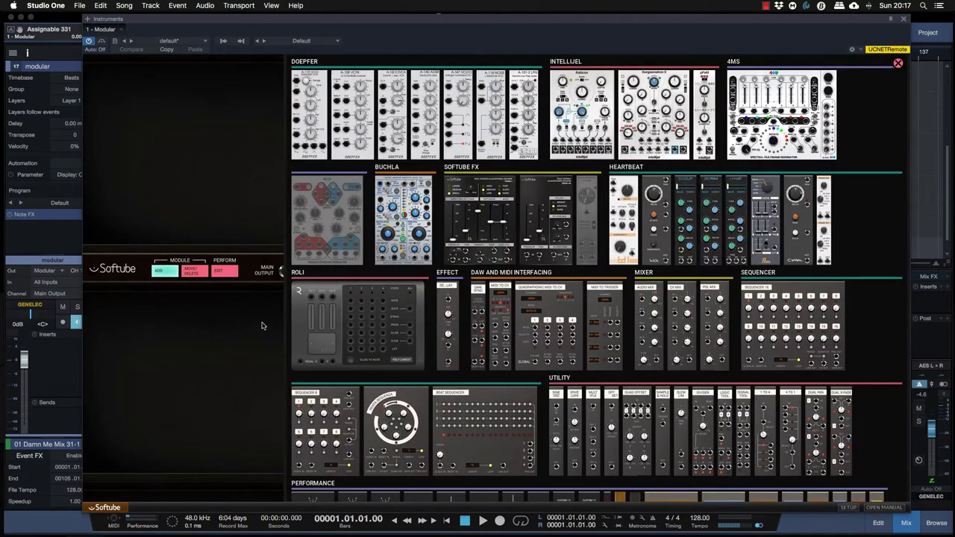
{"action": "scroll", "coordinate": [567, 240], "scroll_direction": "down", "scroll_amount": 2}
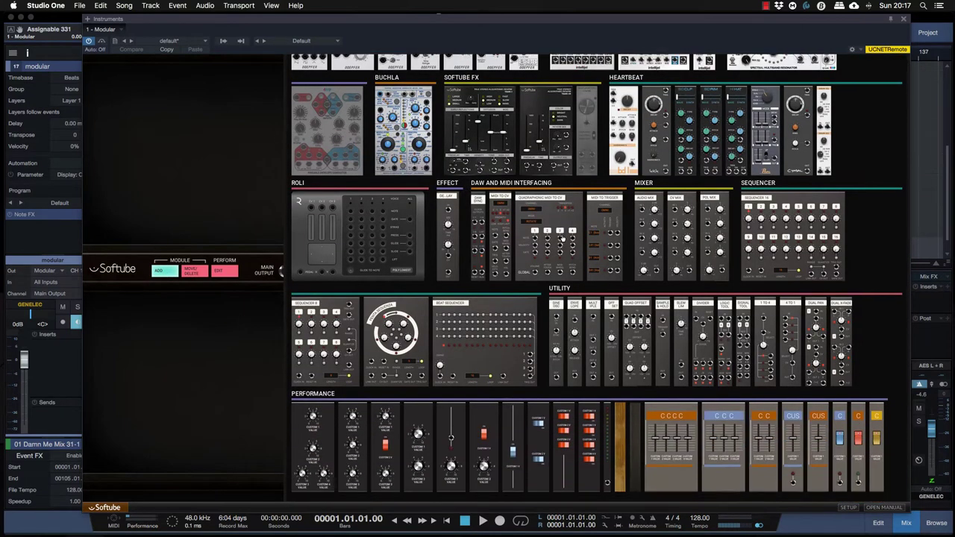
{"action": "scroll", "coordinate": [417, 167], "scroll_direction": "up", "scroll_amount": 2}
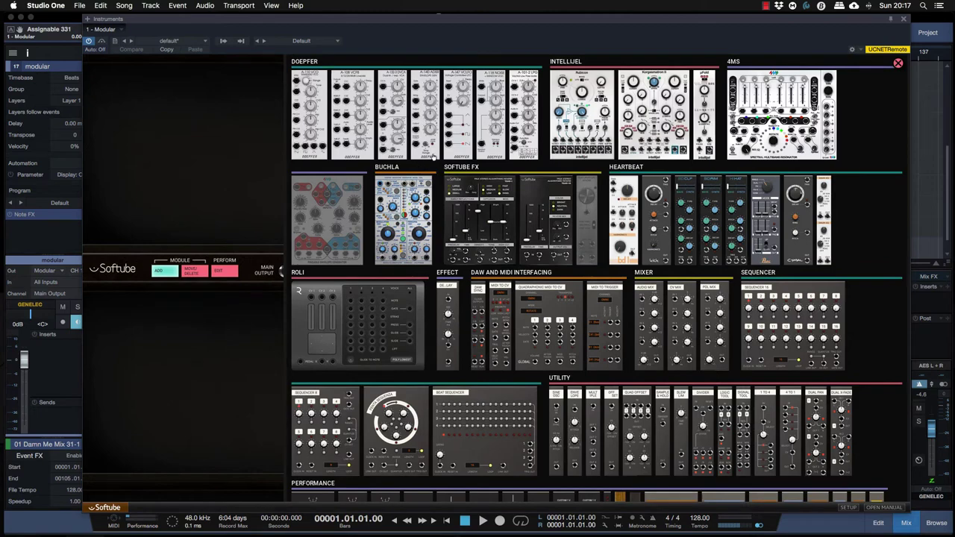
{"action": "scroll", "coordinate": [710, 231], "scroll_direction": "down", "scroll_amount": 1}
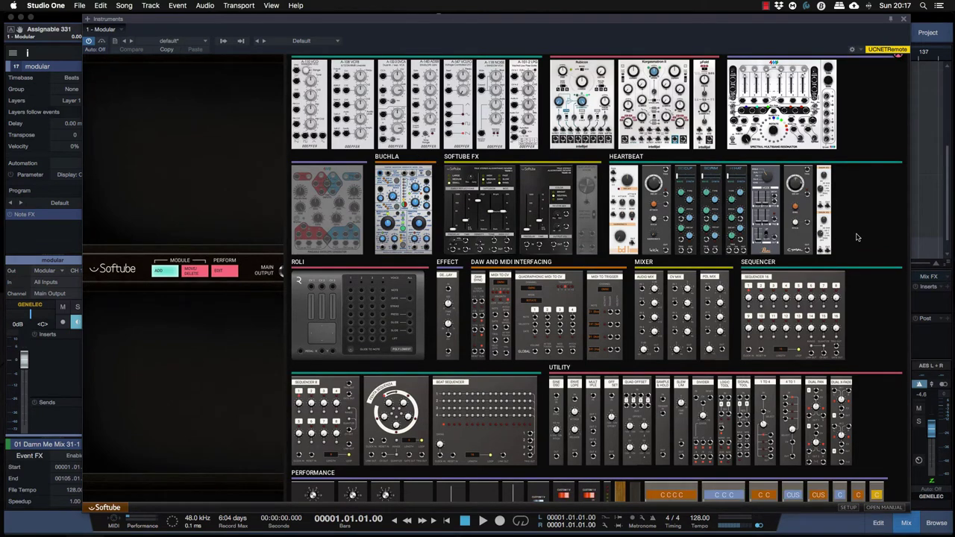
{"action": "scroll", "coordinate": [856, 237], "scroll_direction": "up", "scroll_amount": 1}
{"action": "scroll", "coordinate": [858, 238], "scroll_direction": "down", "scroll_amount": 5}
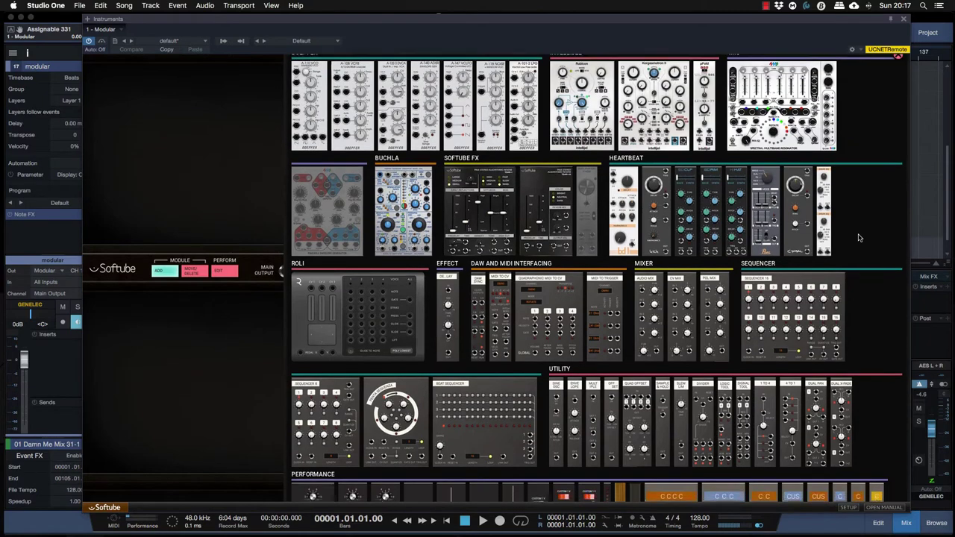
{"action": "scroll", "coordinate": [591, 118], "scroll_direction": "up", "scroll_amount": 5}
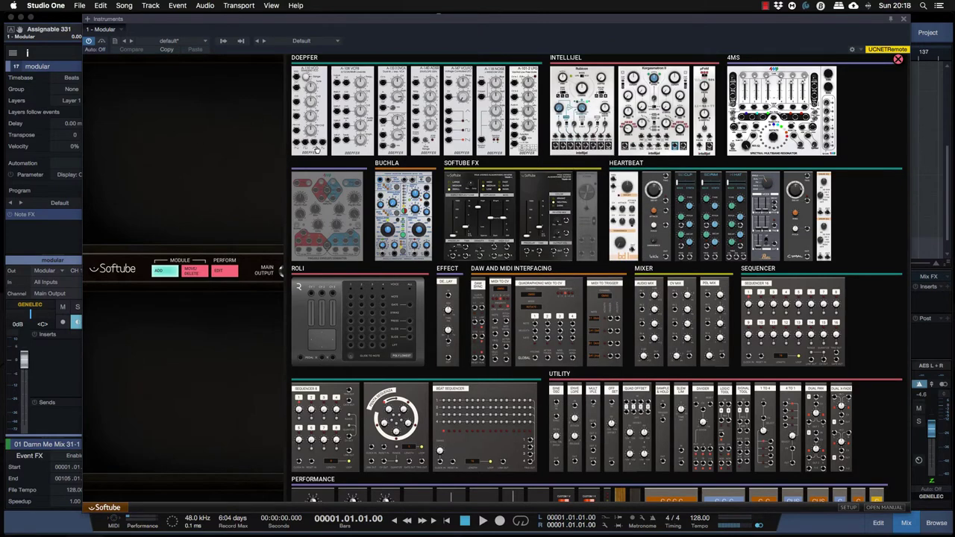
{"action": "left_click", "coordinate": [314, 138]}
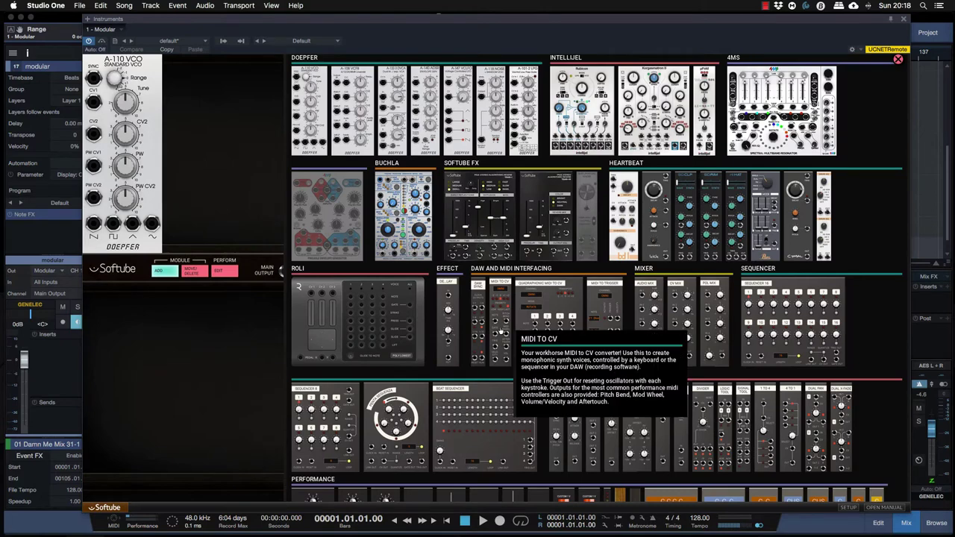
{"action": "left_click", "coordinate": [507, 333]}
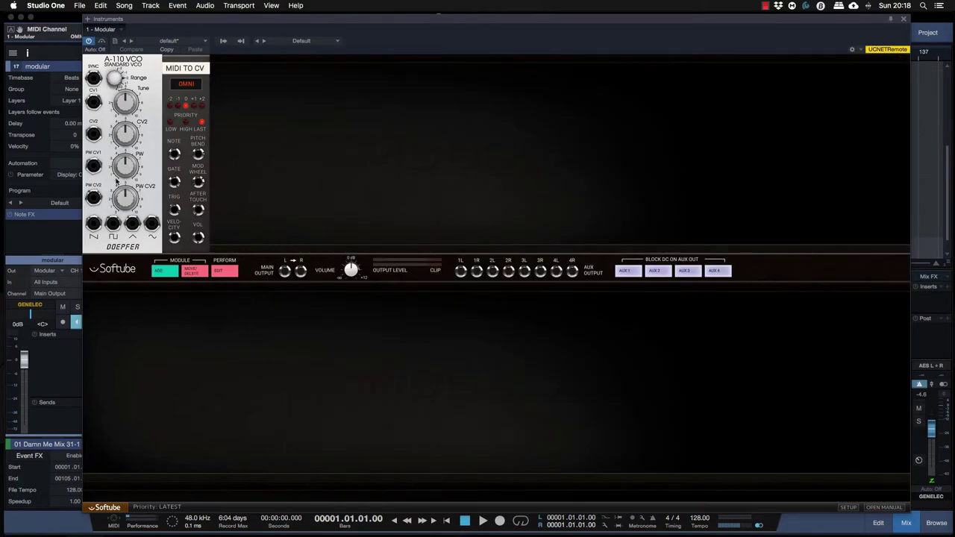
- Rearrange the rack so the MIDI to CV module comes first, with the A-110 VCO right beside it
{"action": "left_click", "coordinate": [185, 272]}
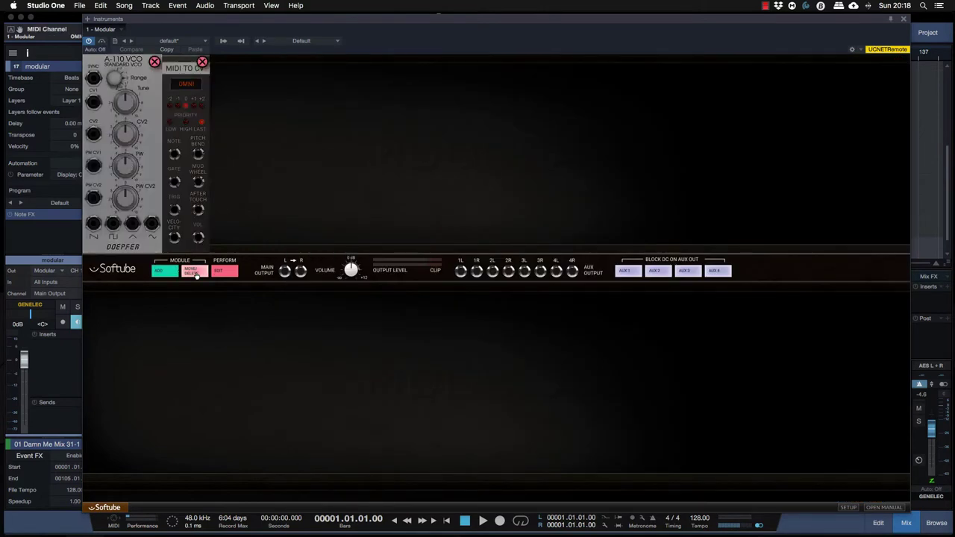
{"action": "left_click_drag", "start_coordinate": [190, 201], "coordinate": [325, 200]}
{"action": "left_click_drag", "start_coordinate": [124, 198], "coordinate": [216, 198]}
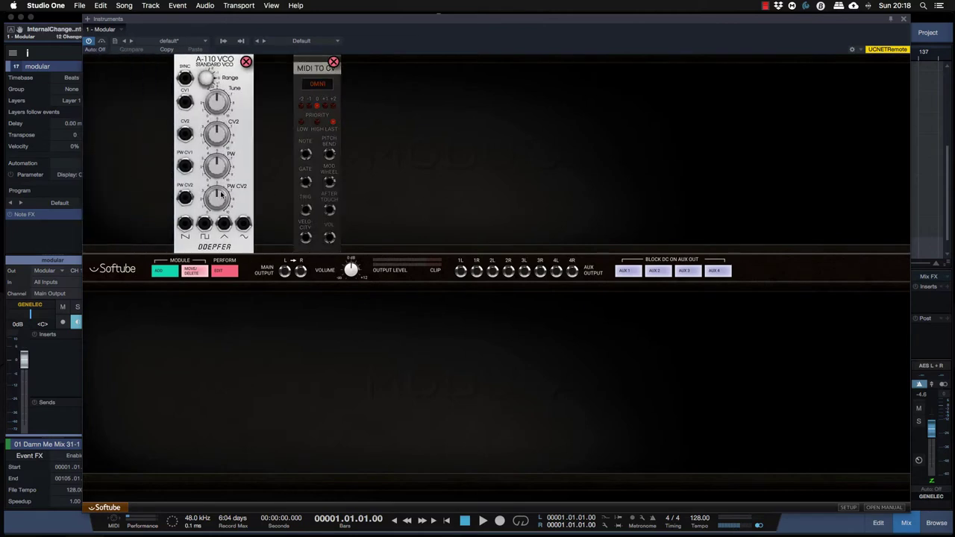
{"action": "left_click_drag", "start_coordinate": [319, 196], "coordinate": [109, 199]}
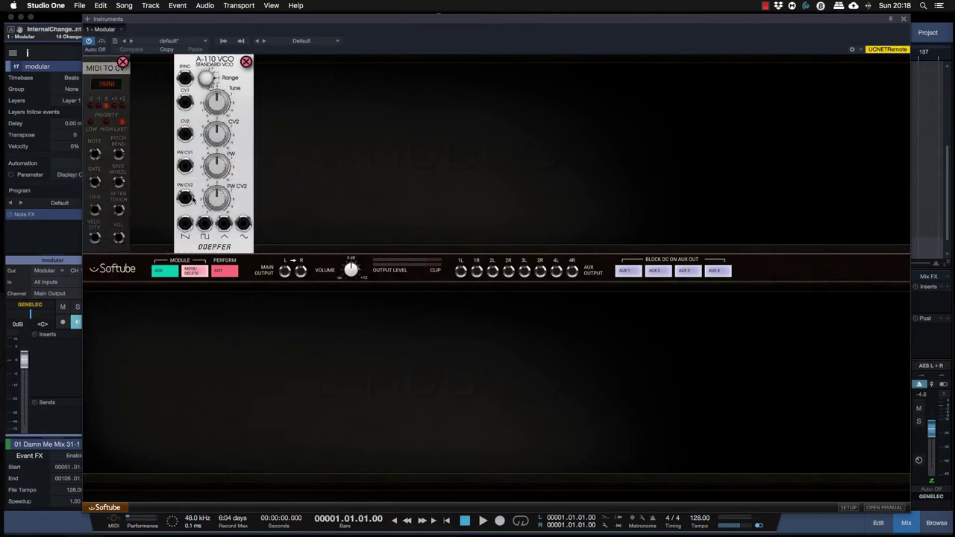
{"action": "left_click_drag", "start_coordinate": [215, 202], "coordinate": [203, 202]}
{"action": "left_click_drag", "start_coordinate": [203, 203], "coordinate": [176, 202]}
{"action": "left_click_drag", "start_coordinate": [96, 153], "coordinate": [95, 182]}
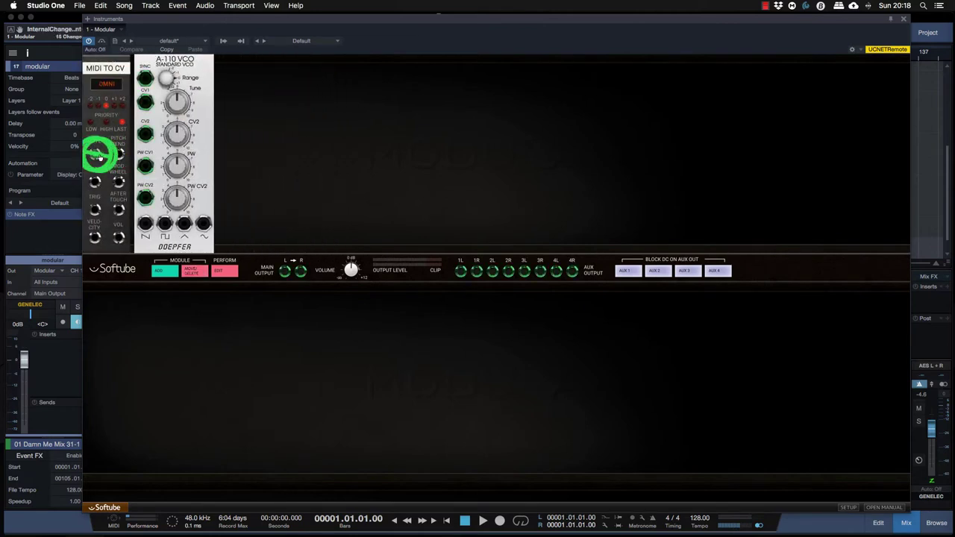
{"action": "left_click", "coordinate": [96, 154]}
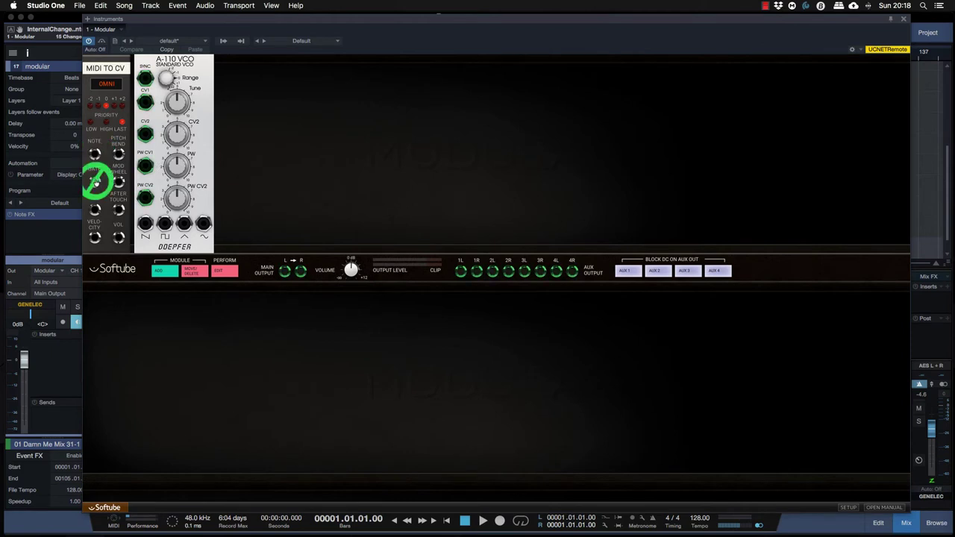
{"action": "left_click", "coordinate": [96, 182]}
{"action": "left_click_drag", "start_coordinate": [94, 181], "coordinate": [148, 176]}
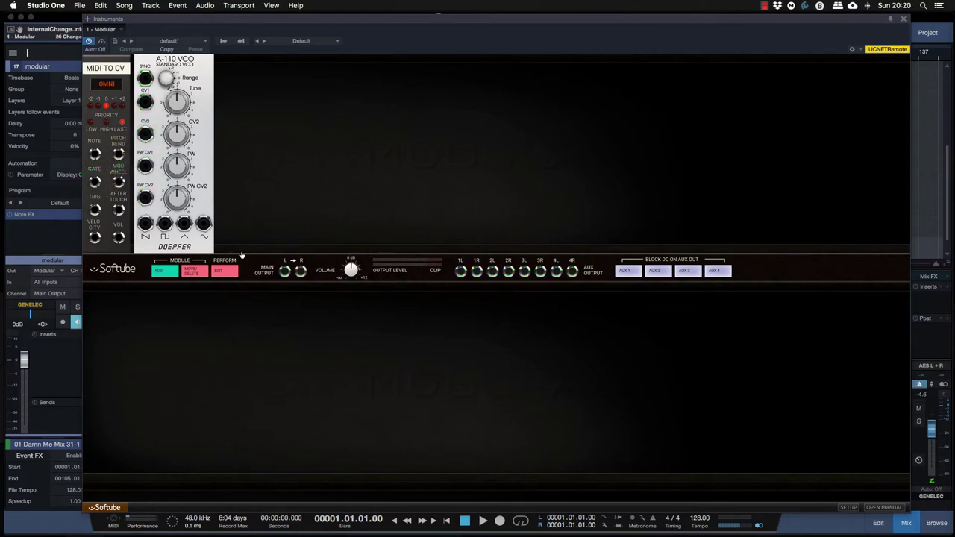
- Add the Doepfer A-108 VCF8 filter, A-132-3 Dual VCA and A-140 ADSR modules to the rack after the VCO
{"action": "left_click", "coordinate": [161, 272]}
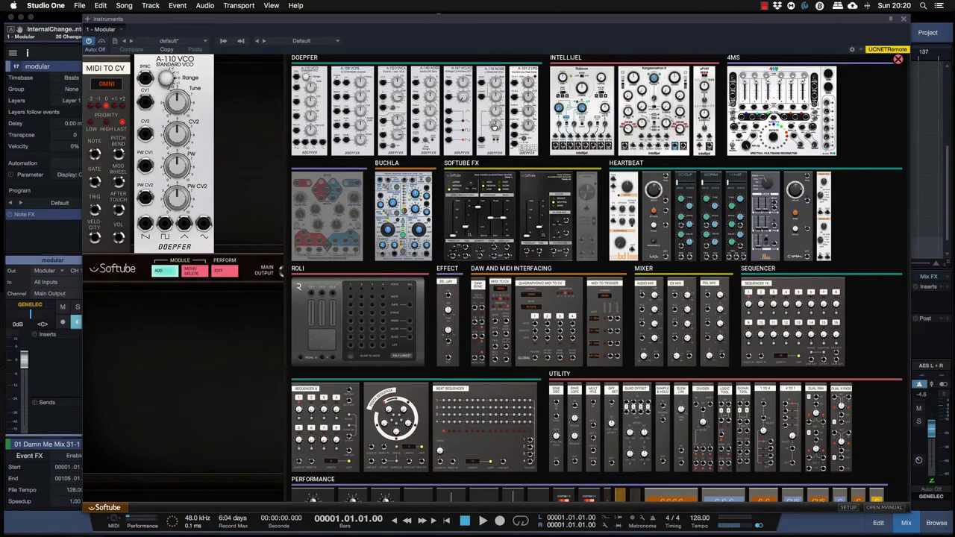
{"action": "mouse_move", "coordinate": [493, 127]}
{"action": "left_click", "coordinate": [356, 120]}
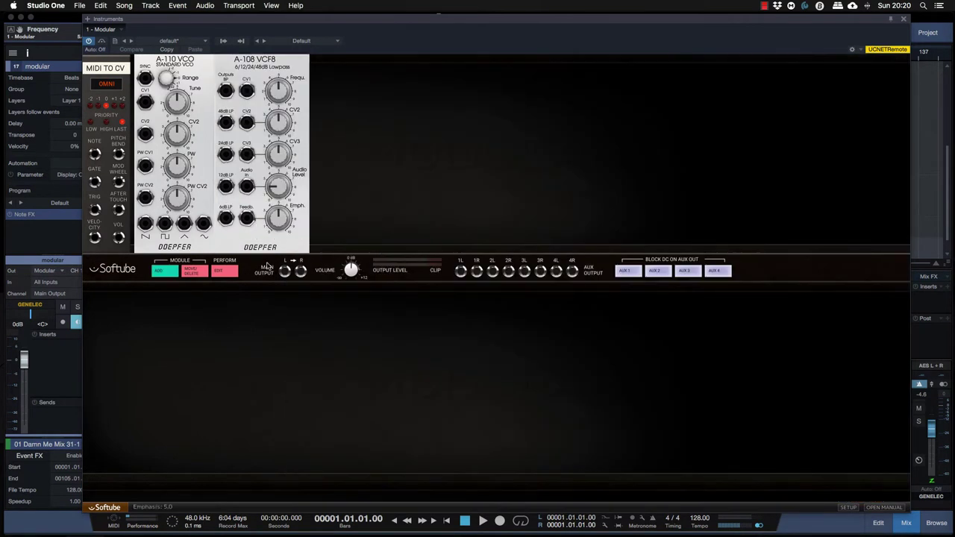
{"action": "left_click", "coordinate": [164, 273]}
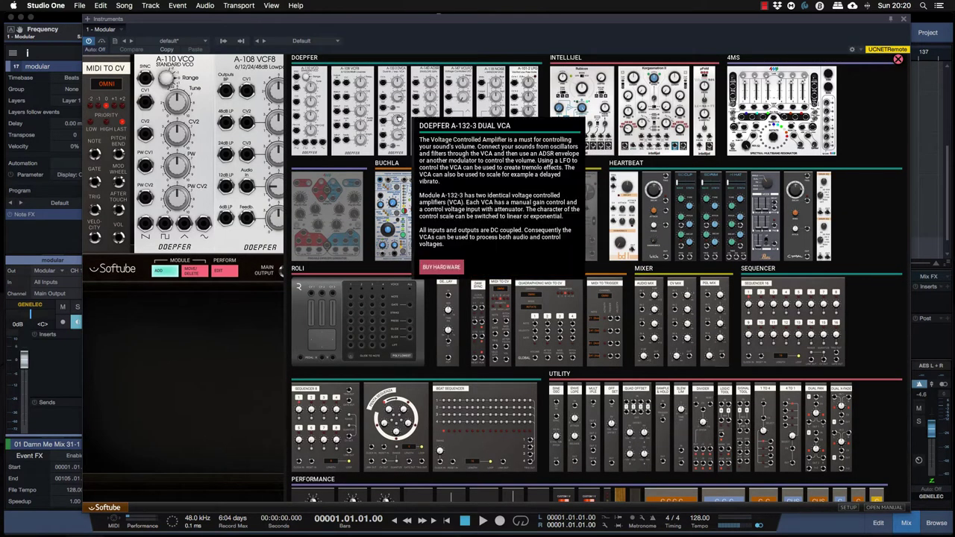
{"action": "left_click", "coordinate": [400, 118]}
{"action": "left_click", "coordinate": [162, 272]}
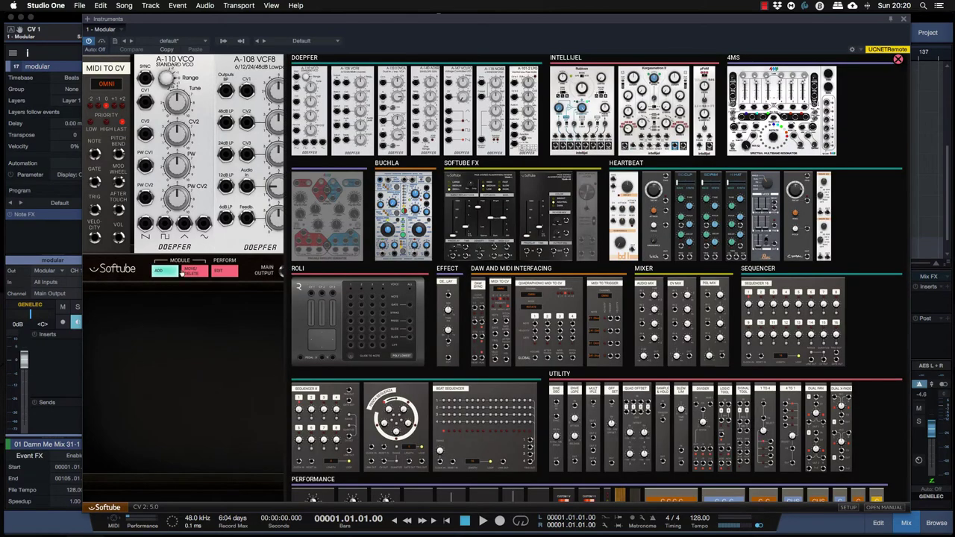
{"action": "left_click", "coordinate": [426, 124]}
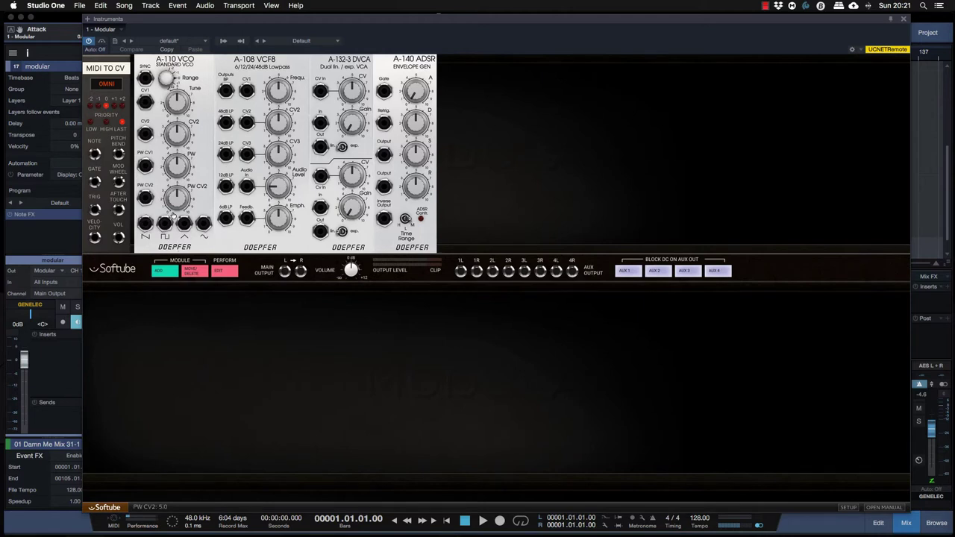
- Patch the audio path from VCO square output to filter Audio In, 24dB LP to lower VCA In, and VCA Out to main output L
{"action": "left_click_drag", "start_coordinate": [162, 228], "coordinate": [226, 230]}
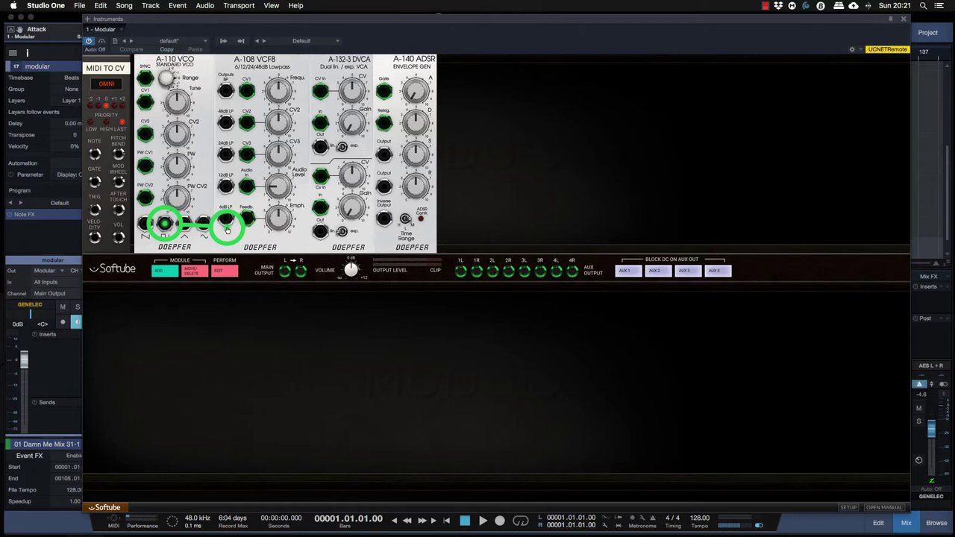
{"action": "left_click_drag", "start_coordinate": [227, 230], "coordinate": [246, 188]}
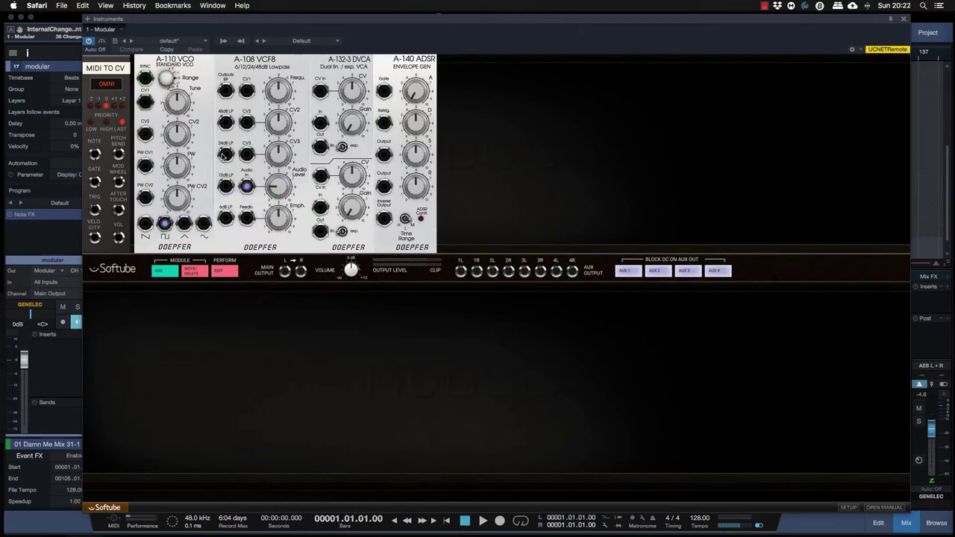
{"action": "left_click_drag", "start_coordinate": [223, 155], "coordinate": [320, 208]}
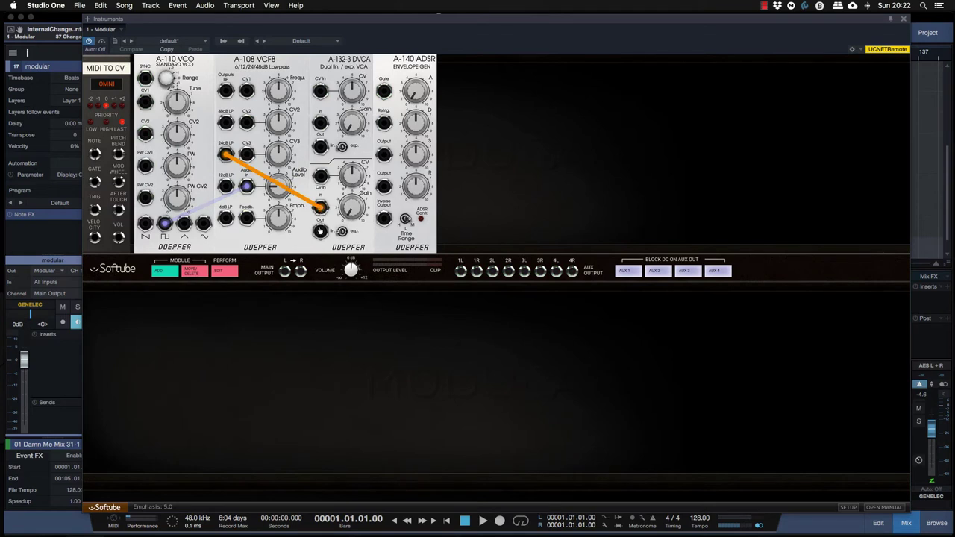
{"action": "left_click_drag", "start_coordinate": [319, 231], "coordinate": [284, 272]}
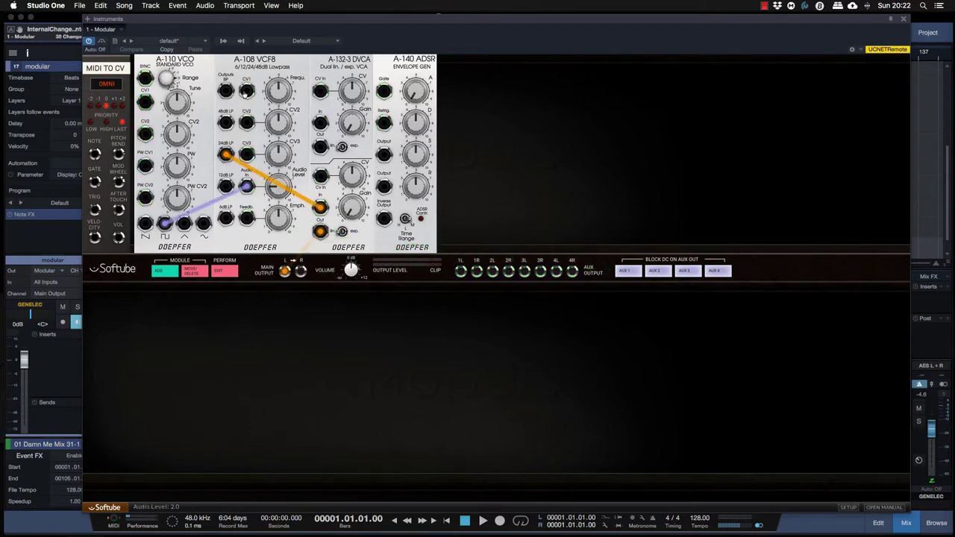
- Set the lower VCA's gain to 0.9 and replace the square wave feeding the filter's Audio In with the VCO's sine output
{"action": "mouse_move", "coordinate": [352, 208]}
{"action": "left_mouse_down"}
{"action": "mouse_move", "coordinate": [357, 218]}
{"action": "mouse_move", "coordinate": [353, 202]}
{"action": "mouse_move", "coordinate": [353, 210]}
{"action": "left_mouse_up"}
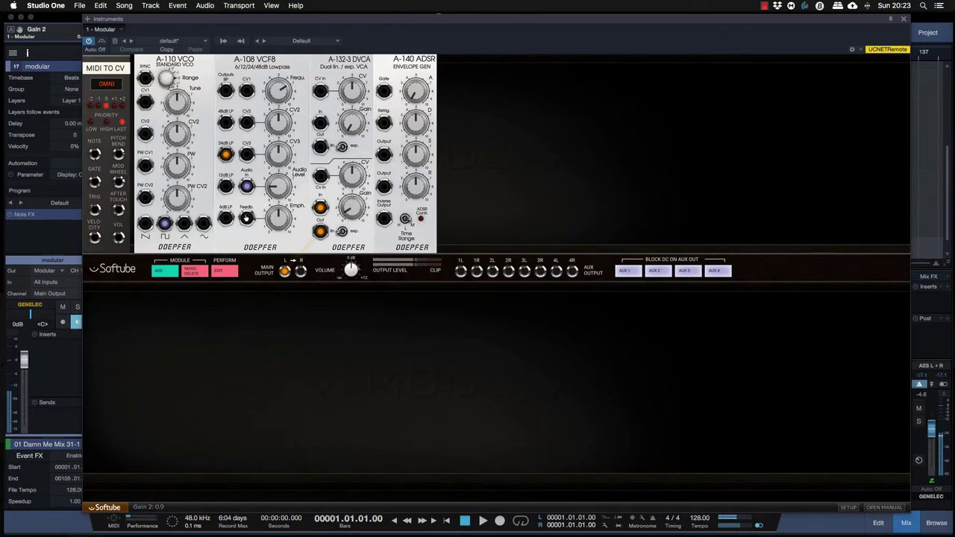
{"action": "left_click_drag", "start_coordinate": [165, 224], "coordinate": [247, 185]}
{"action": "left_click_drag", "start_coordinate": [204, 223], "coordinate": [246, 185]}
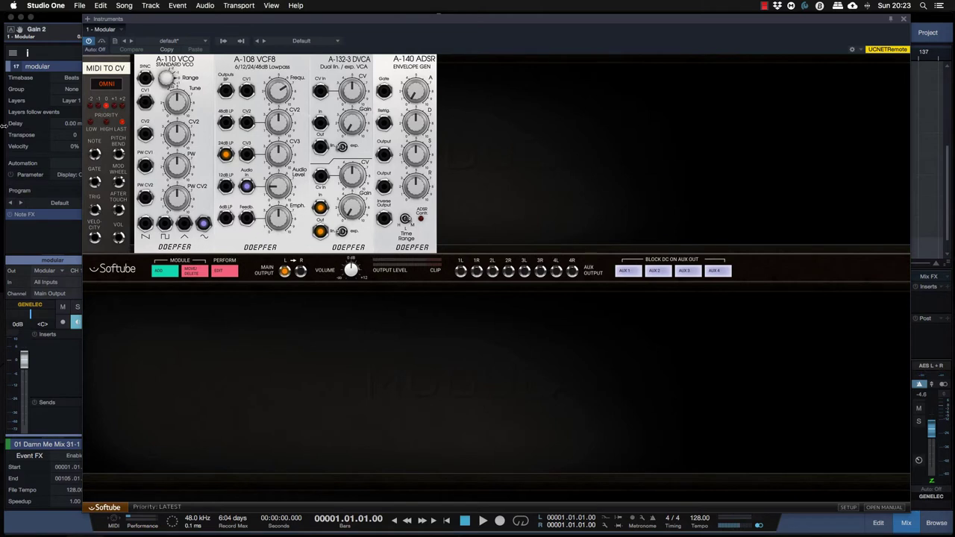
- Patch the MIDI to CV Note output to the VCO's CV1 and its Gate output to the ADSR's Gate input
{"action": "left_click_drag", "start_coordinate": [93, 155], "coordinate": [147, 104]}
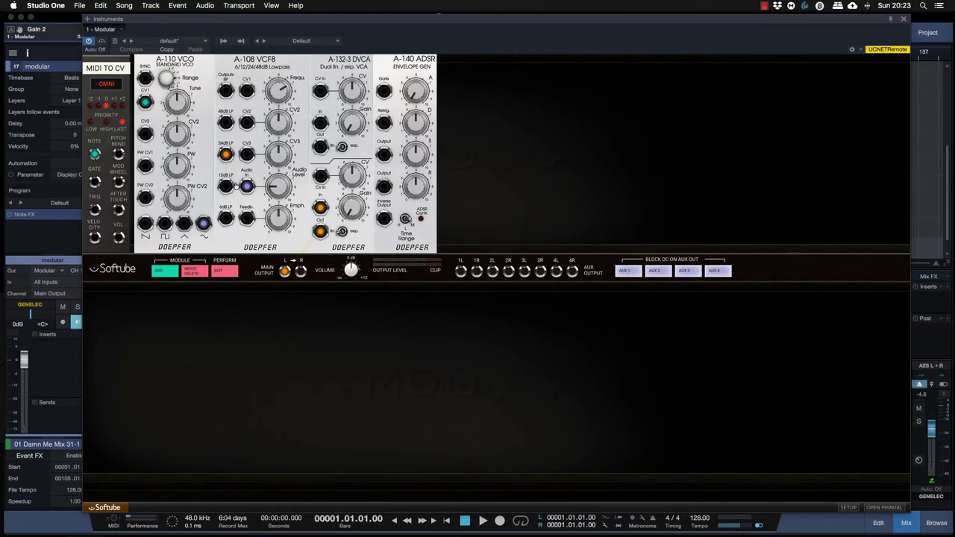
{"action": "left_click_drag", "start_coordinate": [95, 182], "coordinate": [384, 91]}
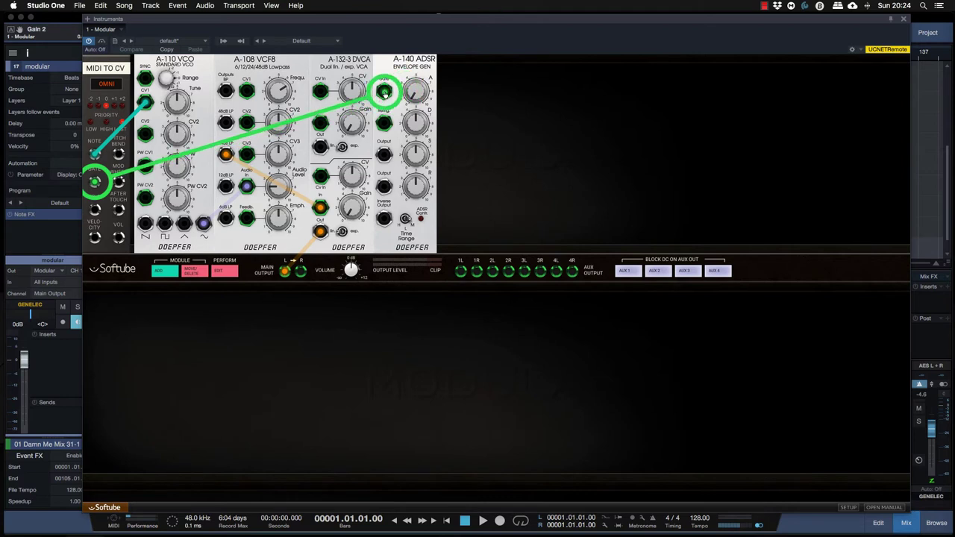
{"action": "left_click_drag", "start_coordinate": [385, 93], "coordinate": [384, 92]}
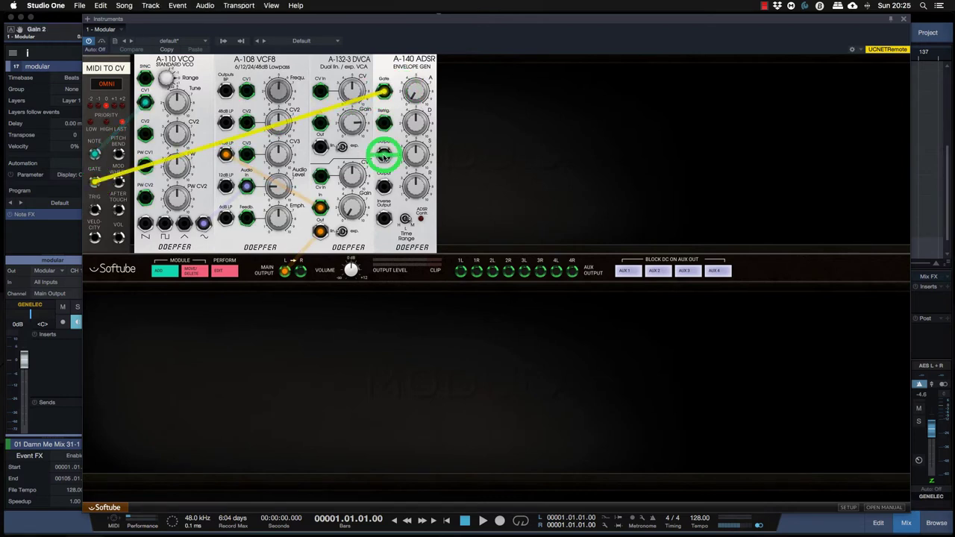
- Patch the ADSR's first output to the lower VCA's CV In and adjust that VCA's gain
{"action": "left_click_drag", "start_coordinate": [384, 154], "coordinate": [320, 177]}
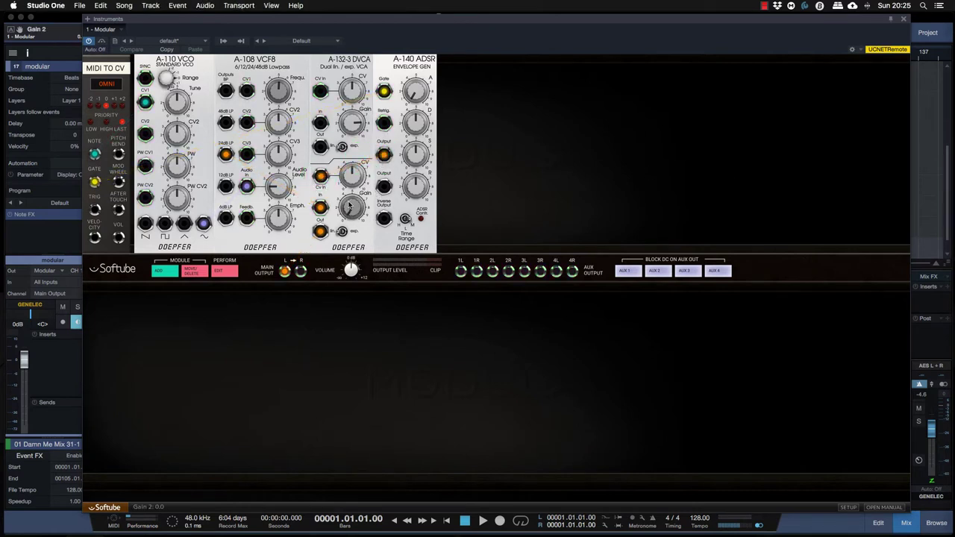
{"action": "left_click_drag", "start_coordinate": [349, 206], "coordinate": [355, 208]}
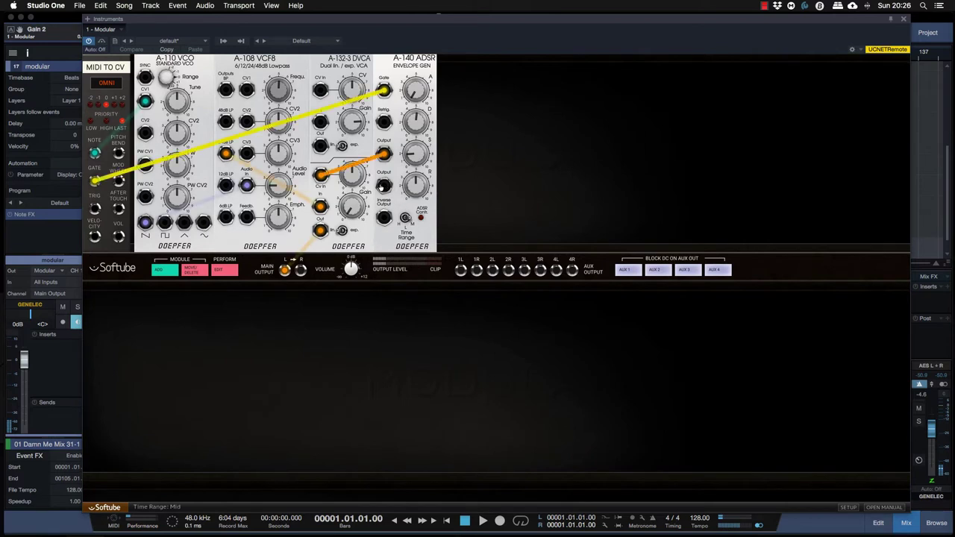
- Patch the ADSR's second output to the filter's CV2 input, then lower the envelope's decay and set its attack to 1.2
{"action": "left_click_drag", "start_coordinate": [382, 186], "coordinate": [246, 119]}
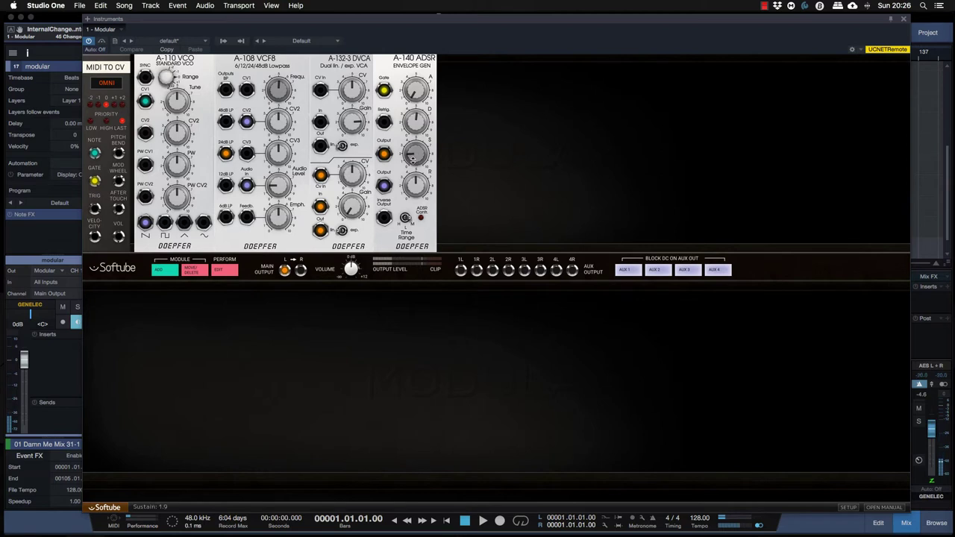
{"action": "left_click_drag", "start_coordinate": [415, 122], "coordinate": [415, 170]}
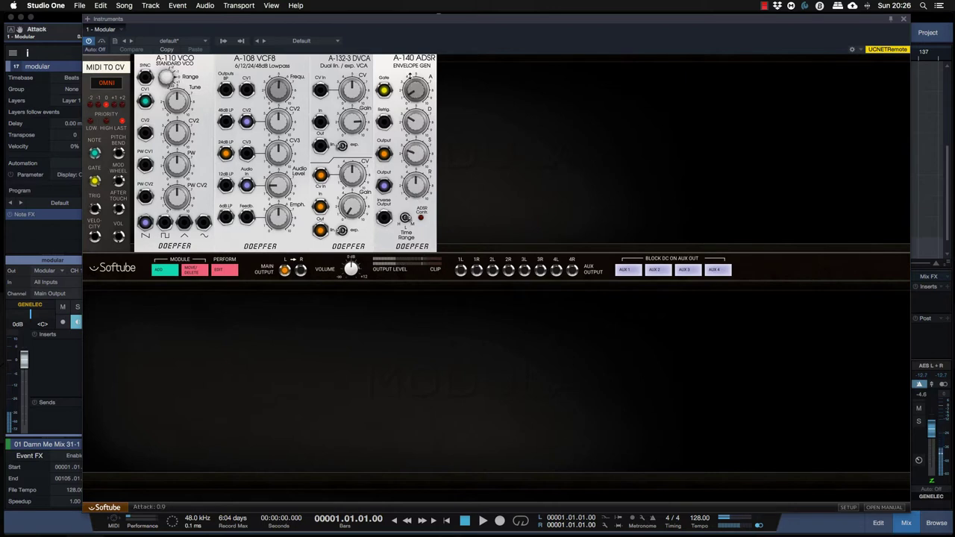
{"action": "left_click_drag", "start_coordinate": [410, 74], "coordinate": [413, 94]}
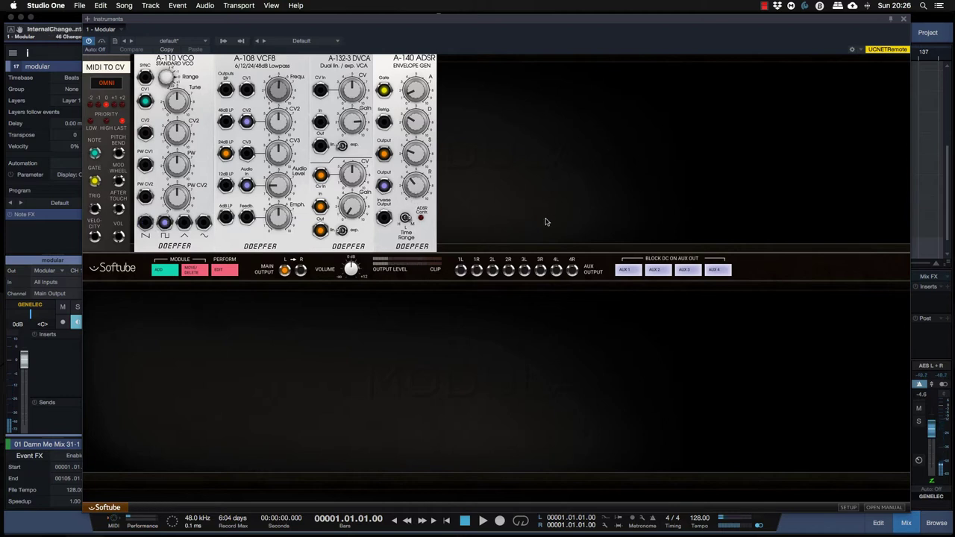
- Audition the Lead EDM presets Band Saw Stereo, Bumper Stereo, Cream Mono and Flynn Stereo
{"action": "left_click", "coordinate": [334, 41]}
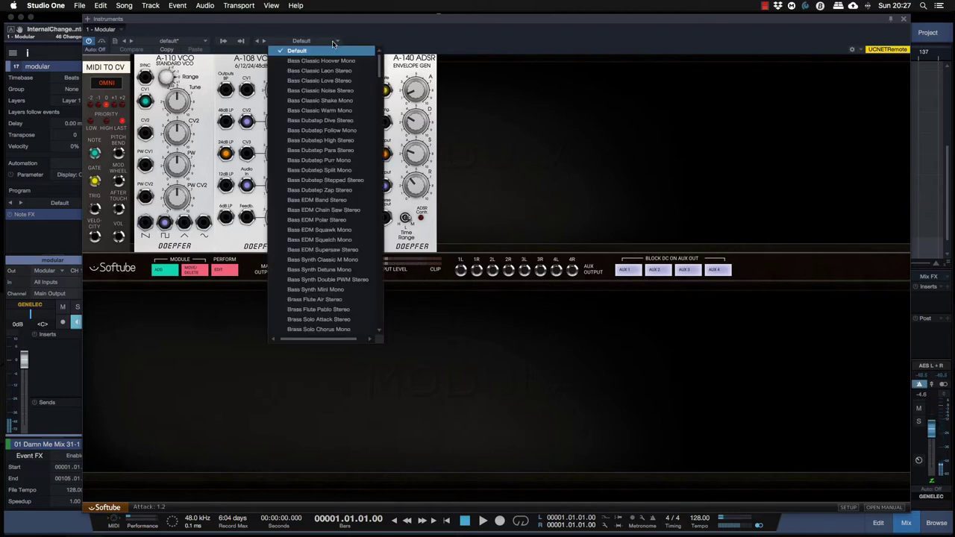
{"action": "scroll", "coordinate": [342, 121], "scroll_direction": "down", "scroll_amount": 5}
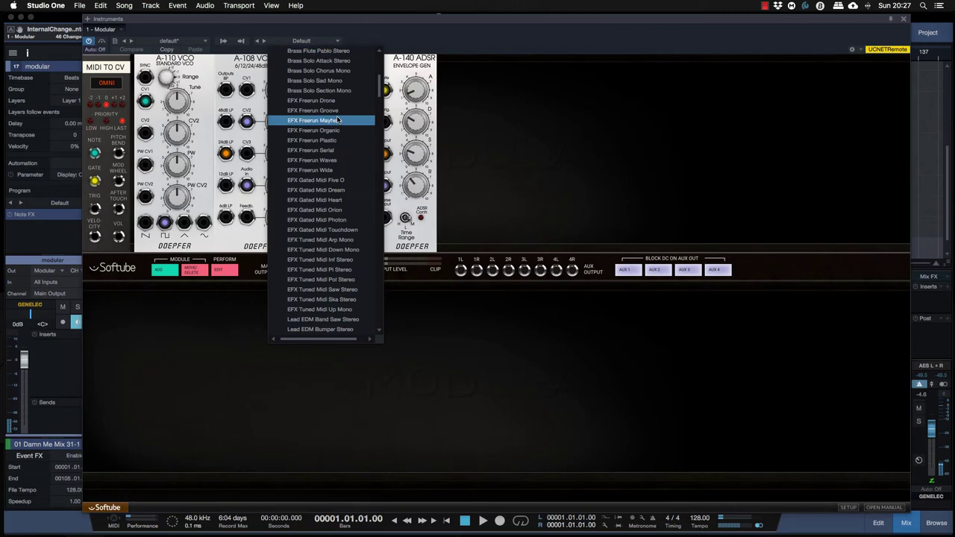
{"action": "scroll", "coordinate": [334, 91], "scroll_direction": "down", "scroll_amount": 4}
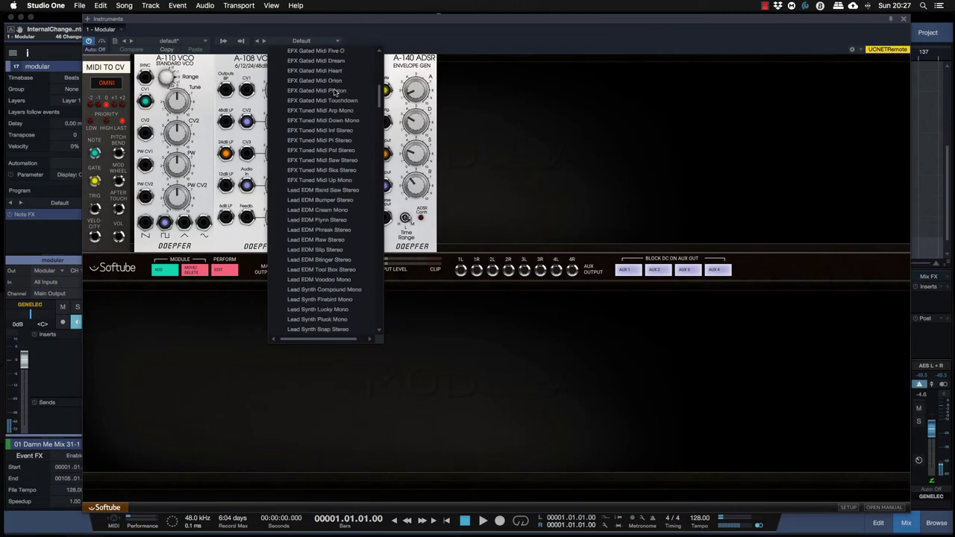
{"action": "left_click", "coordinate": [344, 192]}
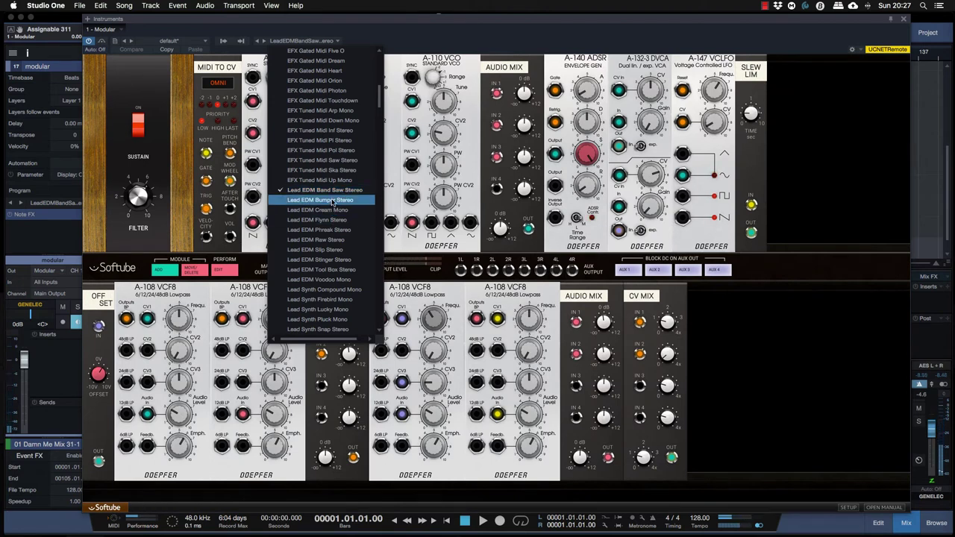
{"action": "left_click", "coordinate": [331, 201]}
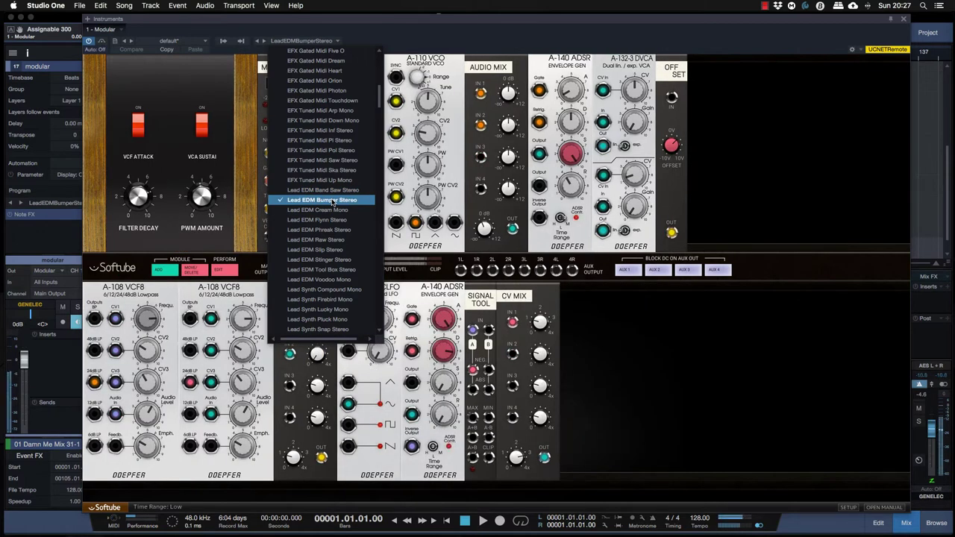
{"action": "left_click", "coordinate": [332, 209]}
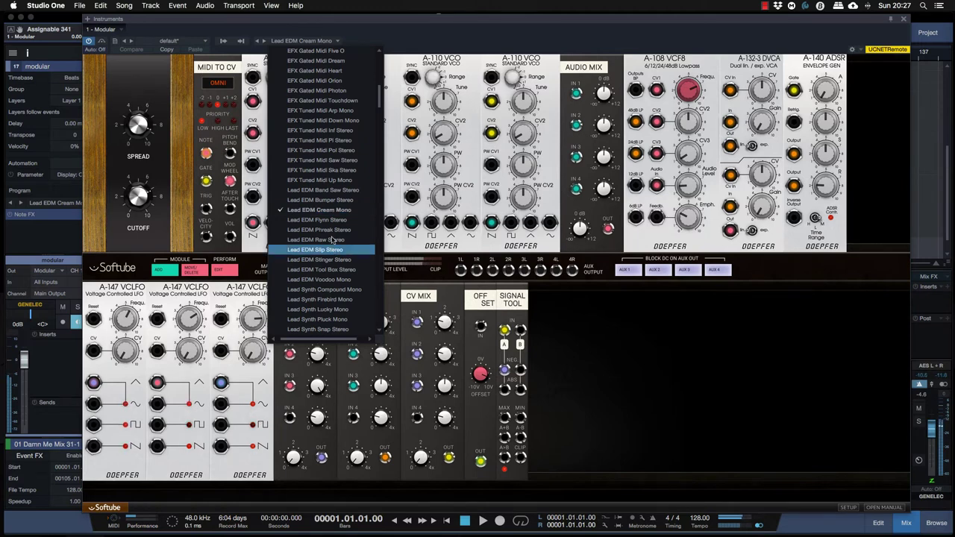
{"action": "left_click", "coordinate": [330, 220]}
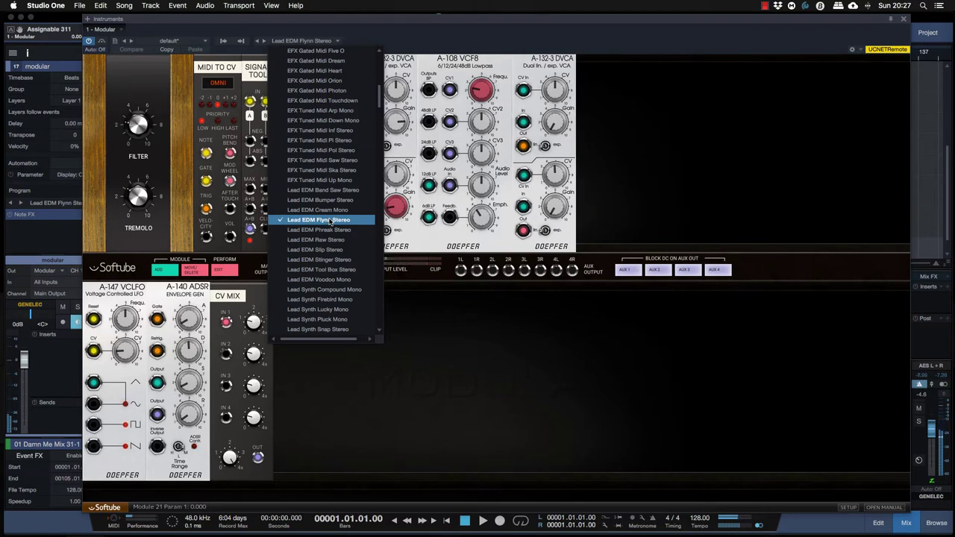
{"action": "left_click", "coordinate": [540, 355]}
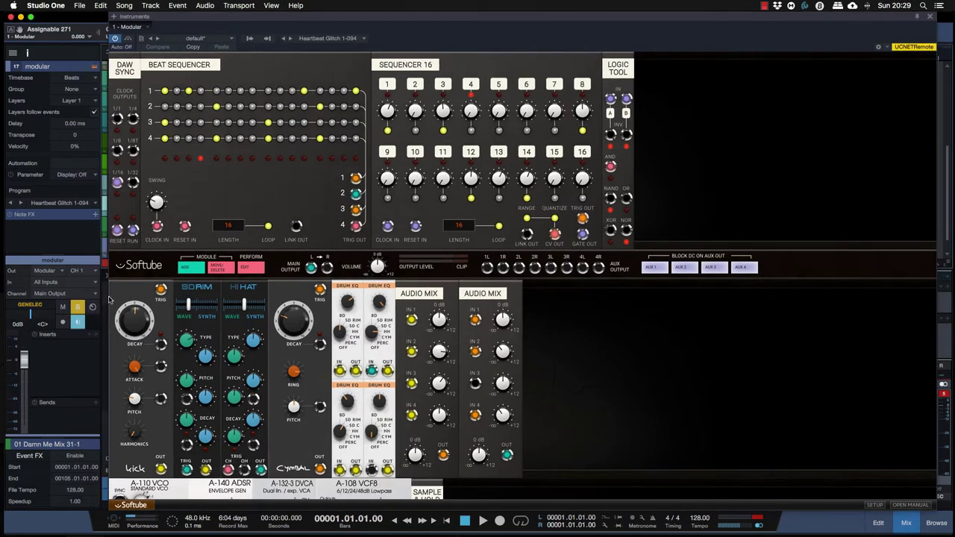
- Play the Heartbeat Glitch 1-094 patch while setting Sequencer 16's first step to 1.46 and adjusting the drum EQ and cymbal controls
{"action": "key", "text": "space"}
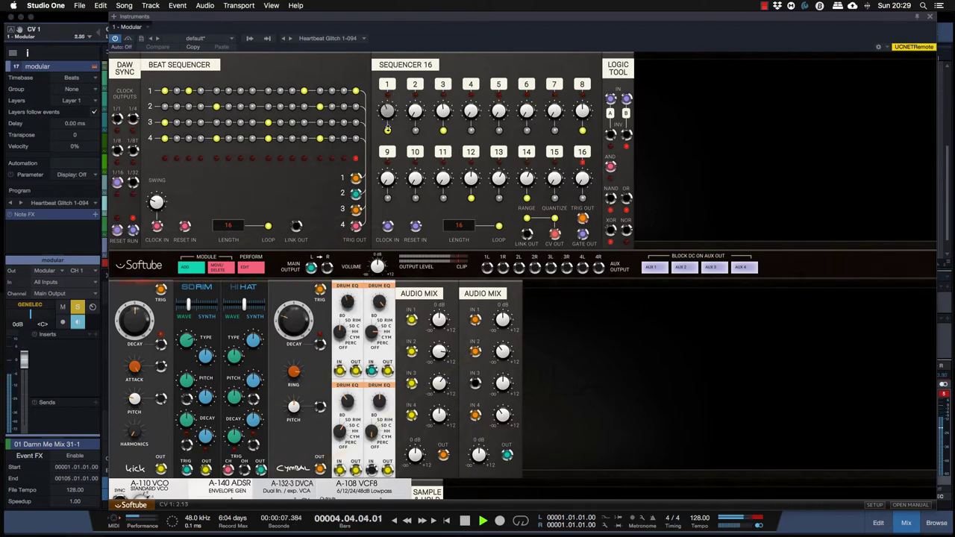
{"action": "left_click_drag", "start_coordinate": [389, 138], "coordinate": [388, 132]}
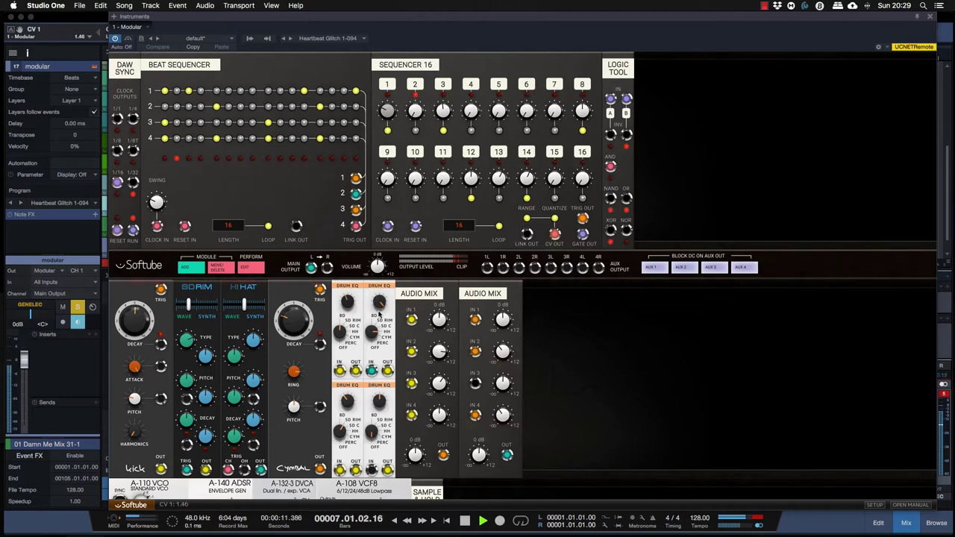
{"action": "mouse_move", "coordinate": [380, 333]}
{"action": "left_mouse_down"}
{"action": "mouse_move", "coordinate": [381, 344]}
{"action": "mouse_move", "coordinate": [379, 330]}
{"action": "left_mouse_up"}
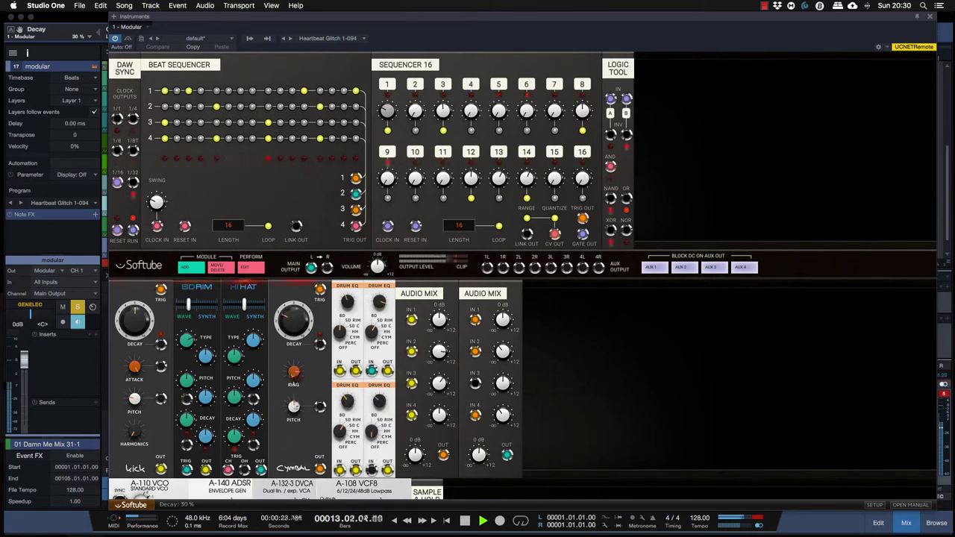
{"action": "left_click_drag", "start_coordinate": [294, 418], "coordinate": [294, 388]}
- Reshape the kick by setting its decay to 88% and harmonics to 4%, and adjusting its attack and pitch
{"action": "mouse_move", "coordinate": [135, 367]}
{"action": "left_mouse_down"}
{"action": "mouse_move", "coordinate": [139, 403]}
{"action": "mouse_move", "coordinate": [134, 357]}
{"action": "left_mouse_up"}
{"action": "left_click_drag", "start_coordinate": [135, 321], "coordinate": [134, 292]}
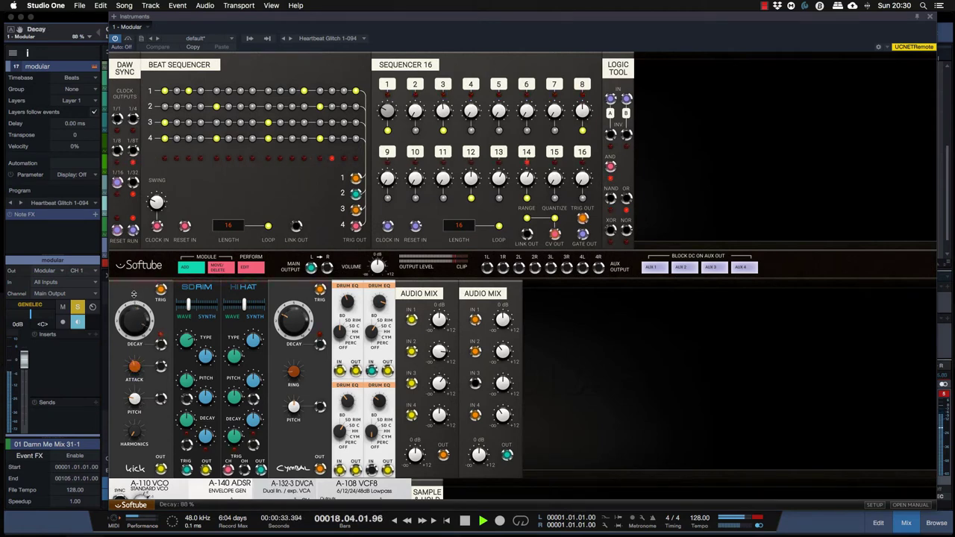
{"action": "left_click_drag", "start_coordinate": [135, 365], "coordinate": [135, 319]}
{"action": "left_click_drag", "start_coordinate": [134, 399], "coordinate": [134, 411]}
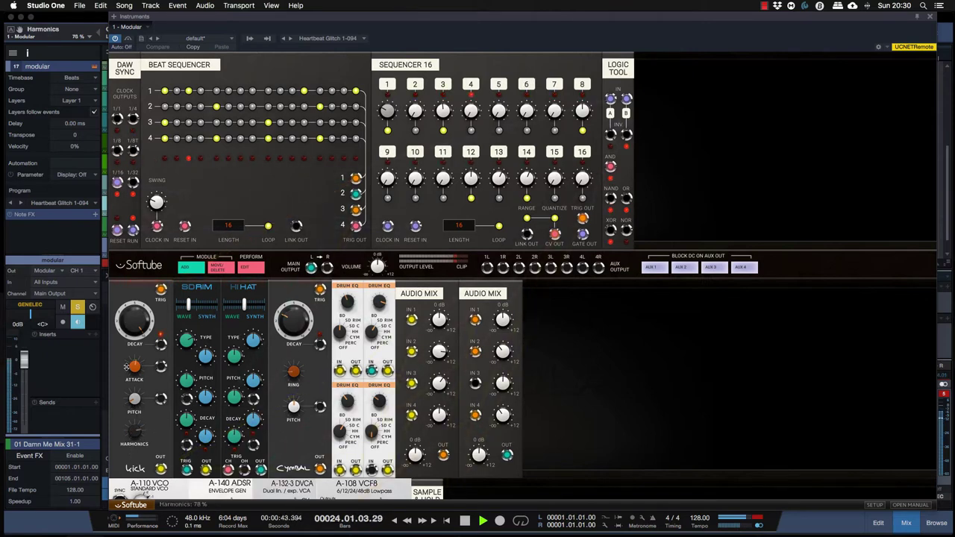
{"action": "left_click_drag", "start_coordinate": [133, 441], "coordinate": [120, 407]}
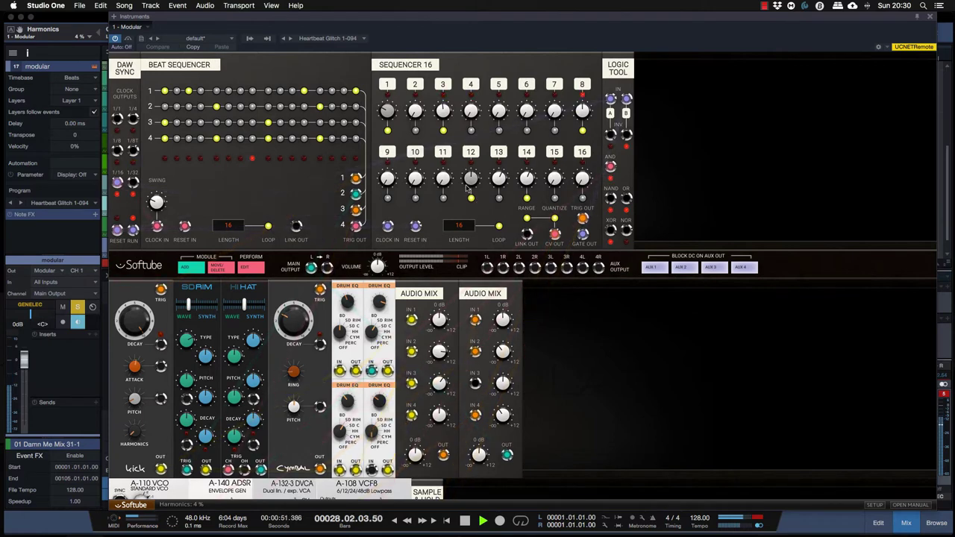
- Set Sequencer 16's first step to 3.54, raise the cymbal's decay, and set its ring to 50% and pitch to 90%
{"action": "left_click", "coordinate": [387, 111]}
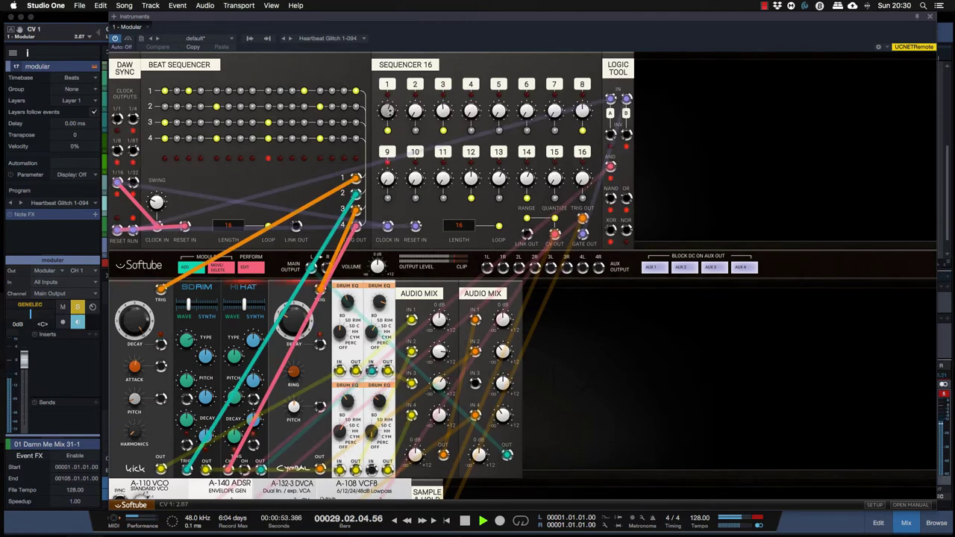
{"action": "left_click_drag", "start_coordinate": [390, 112], "coordinate": [389, 109]}
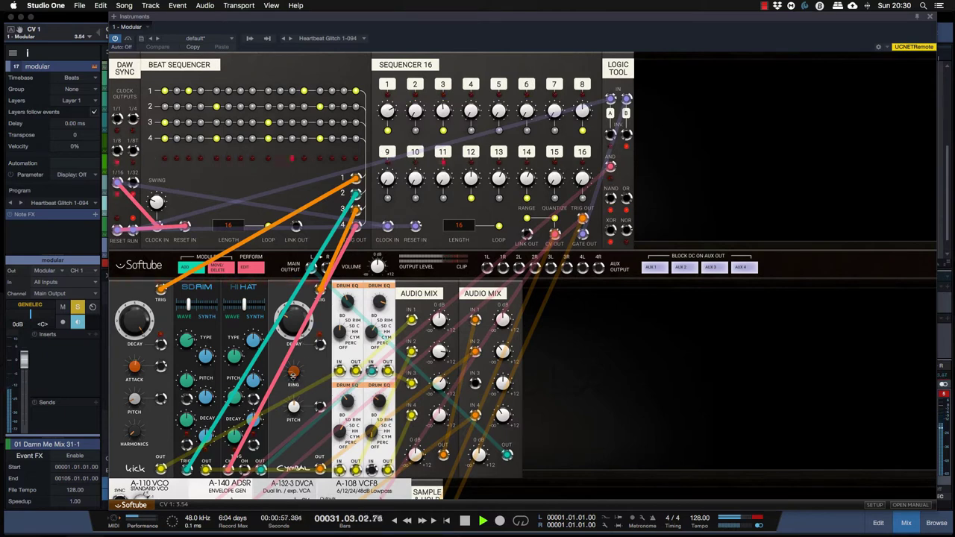
{"action": "left_click_drag", "start_coordinate": [293, 320], "coordinate": [291, 273]}
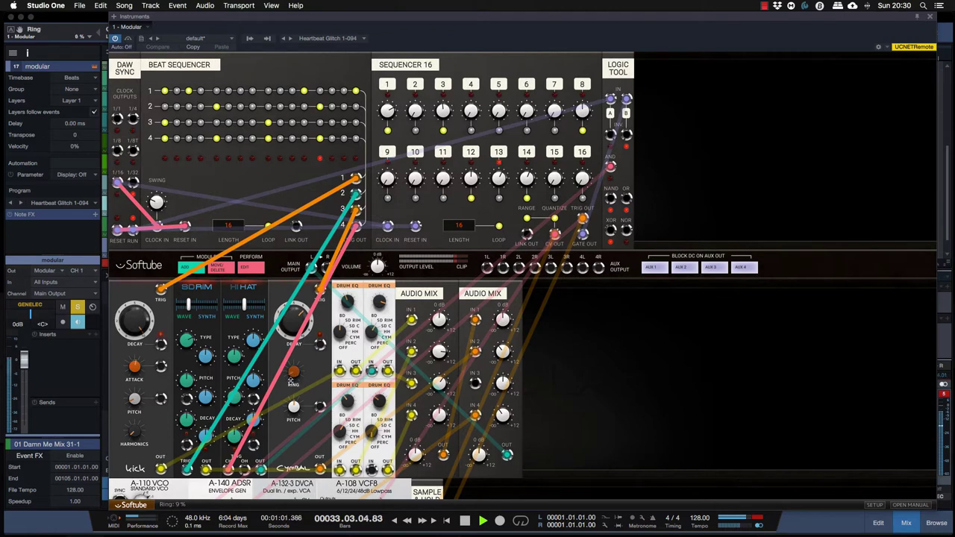
{"action": "left_click_drag", "start_coordinate": [291, 381], "coordinate": [286, 341]}
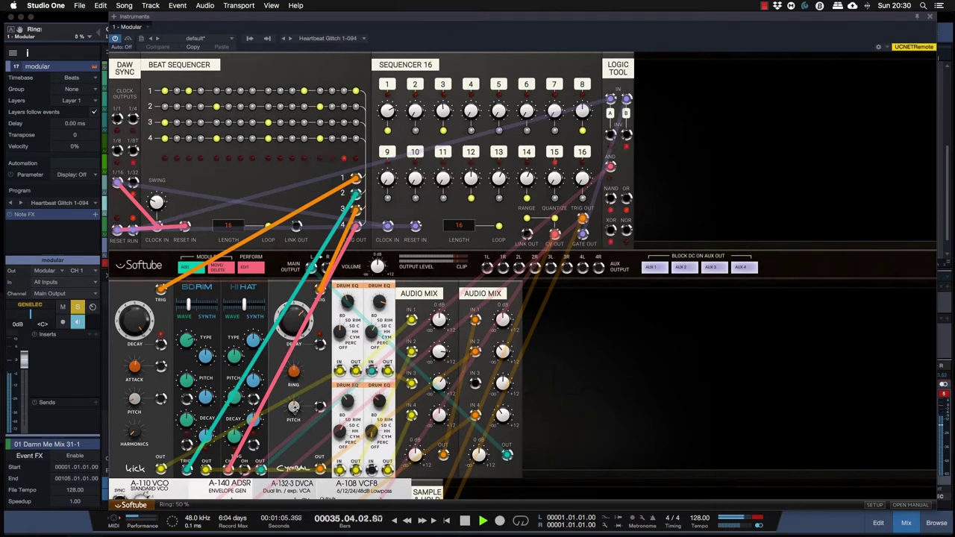
{"action": "left_click_drag", "start_coordinate": [294, 408], "coordinate": [293, 370]}
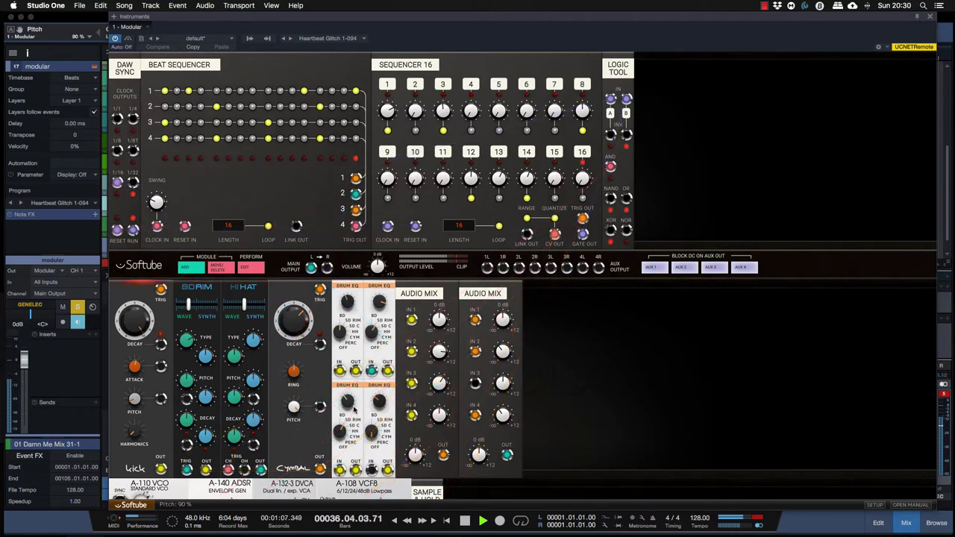
- Adjust the drum EQ modules, setting EQ 2 to 32% and Type 2 to CY
{"action": "left_click_drag", "start_coordinate": [346, 402], "coordinate": [380, 382]}
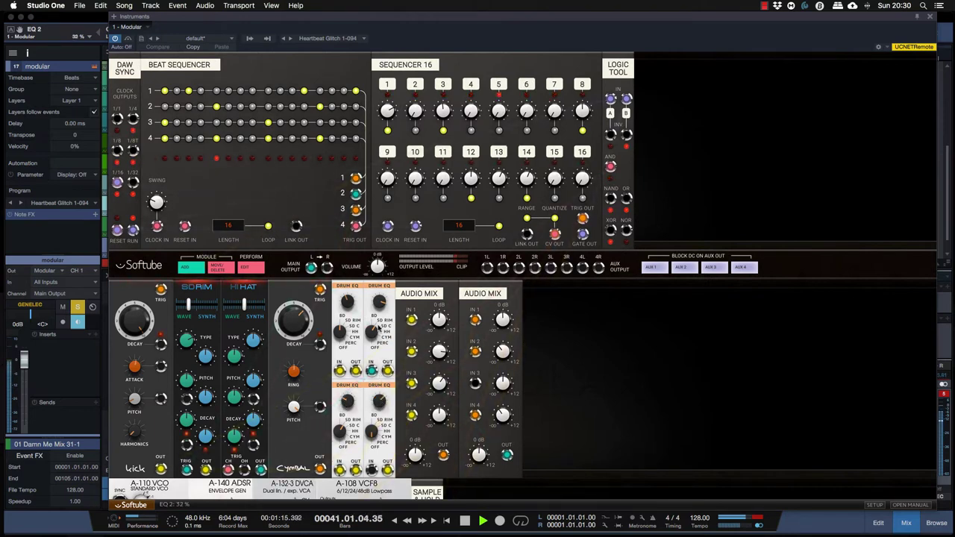
{"action": "left_click_drag", "start_coordinate": [348, 284], "coordinate": [346, 301]}
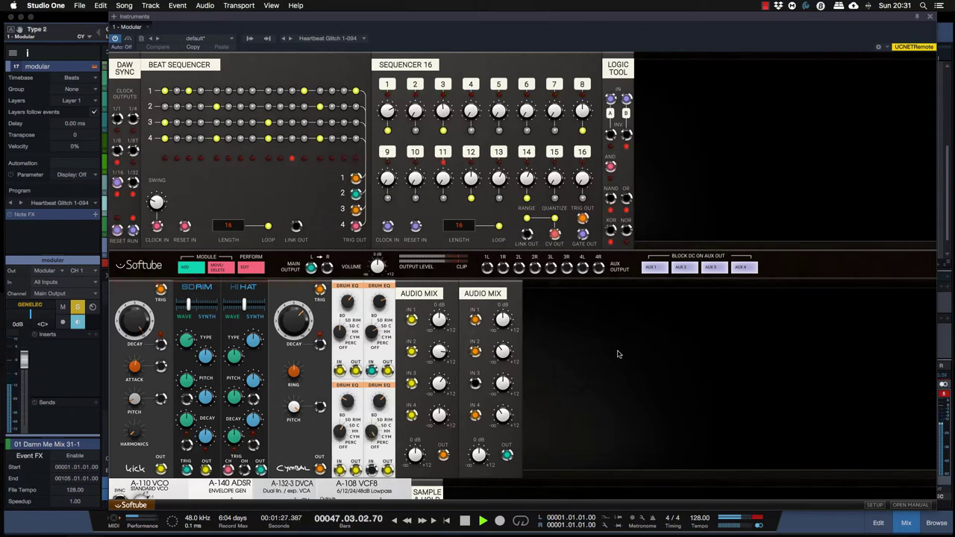
- Audition the Heartbeat presets Glitch 2-100, Glitch 3-092 and Glitch 4-084 during playback
{"action": "left_click", "coordinate": [239, 5]}
{"action": "left_click", "coordinate": [238, 5]}
{"action": "left_click", "coordinate": [363, 39]}
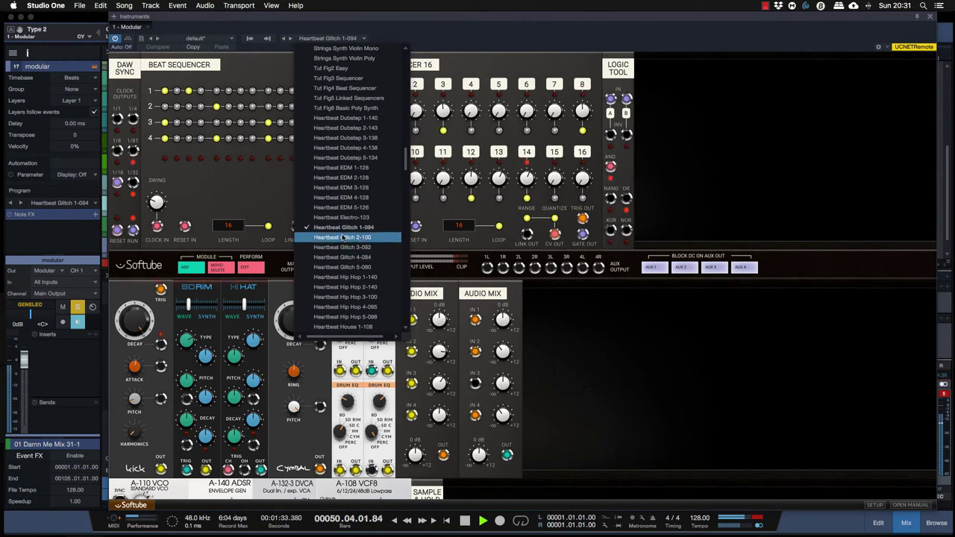
{"action": "left_click", "coordinate": [343, 237]}
{"action": "left_click", "coordinate": [345, 247]}
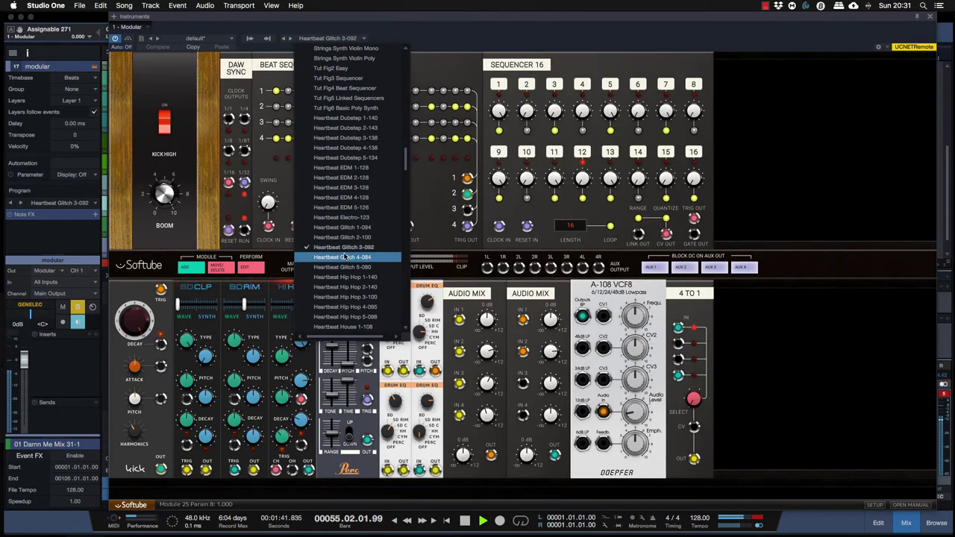
{"action": "left_click", "coordinate": [345, 259]}
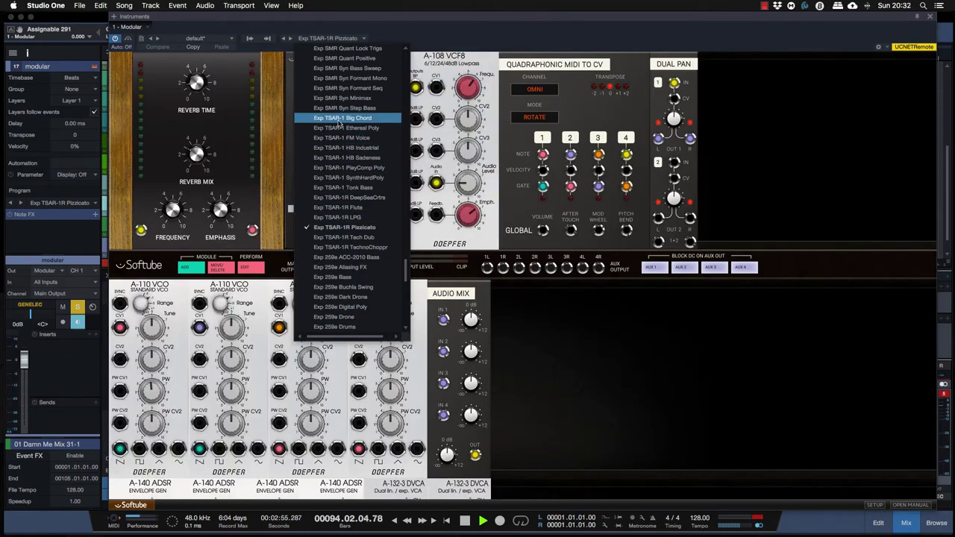
- Audition the Exp TSAR-1 presets Big Chord, Ethereal Poly and FM Voice, and load HB Industrial
{"action": "left_click", "coordinate": [339, 119]}
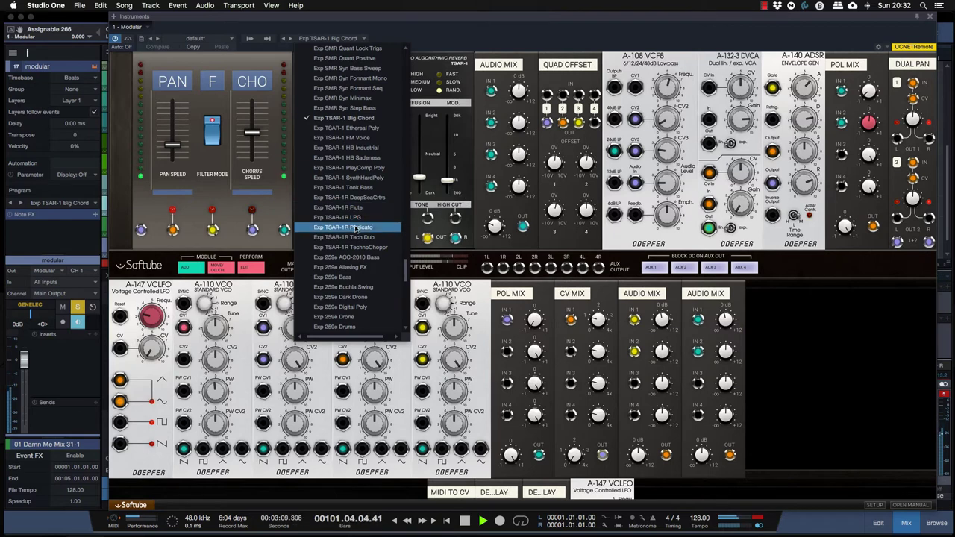
{"action": "left_click", "coordinate": [346, 132]}
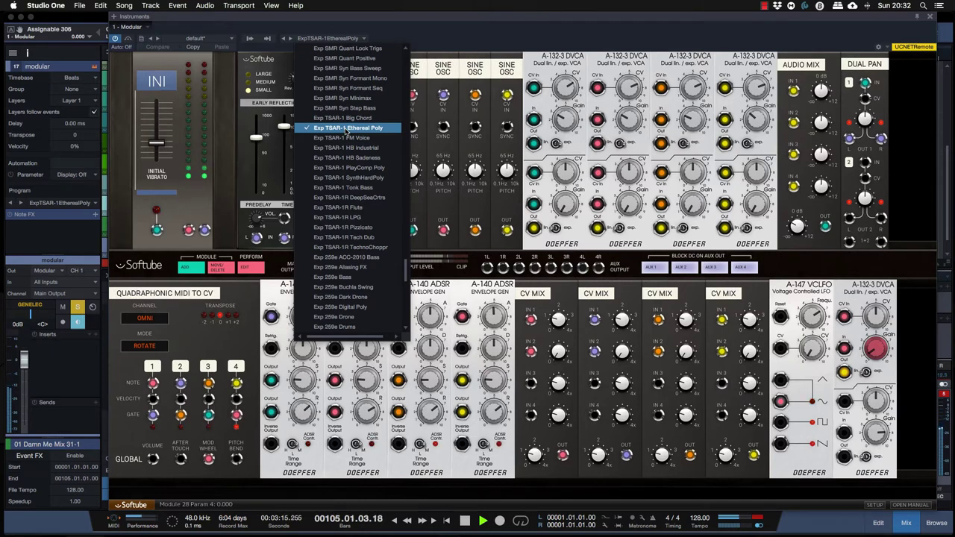
{"action": "left_click", "coordinate": [344, 138]}
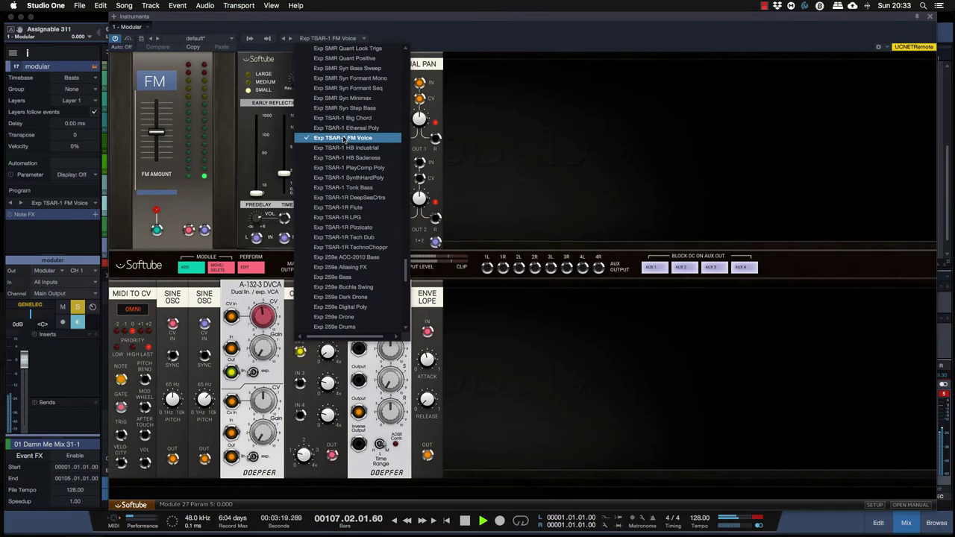
{"action": "left_click", "coordinate": [344, 147]}
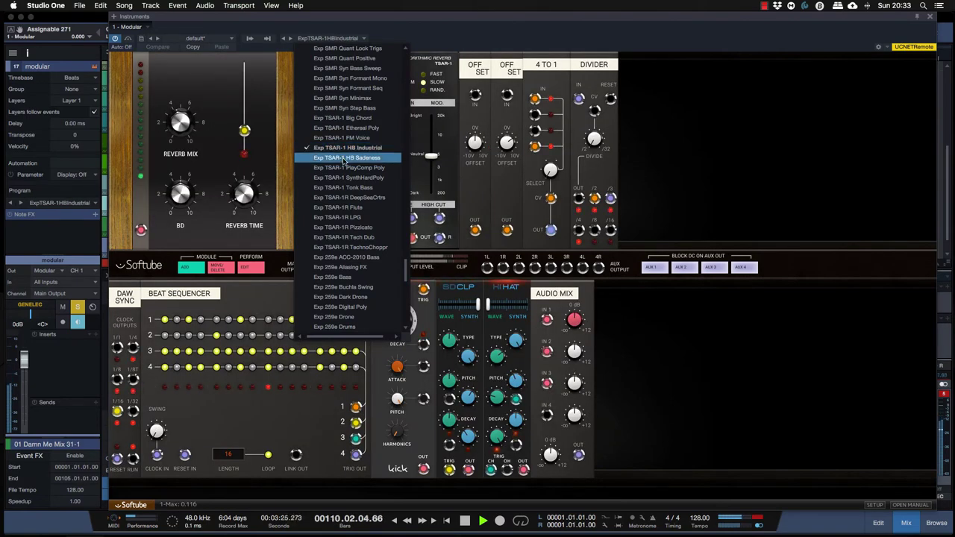
{"action": "left_click", "coordinate": [733, 159]}
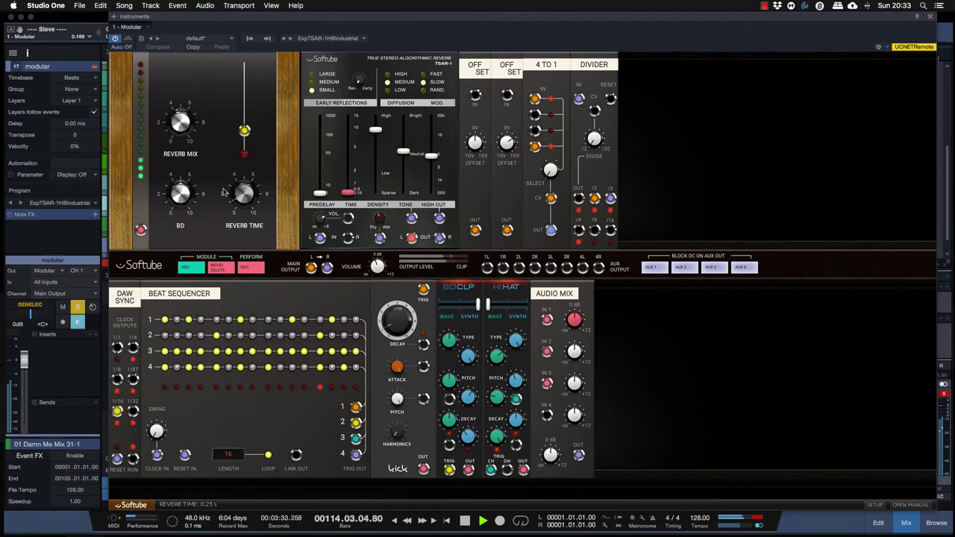
- Set the patch's reverb time to 0.15 s and reverb mix to 11%, adjust the BD control, and stop playback
{"action": "mouse_move", "coordinate": [245, 196]}
{"action": "left_mouse_down"}
{"action": "mouse_move", "coordinate": [243, 132]}
{"action": "mouse_move", "coordinate": [240, 212]}
{"action": "left_mouse_up"}
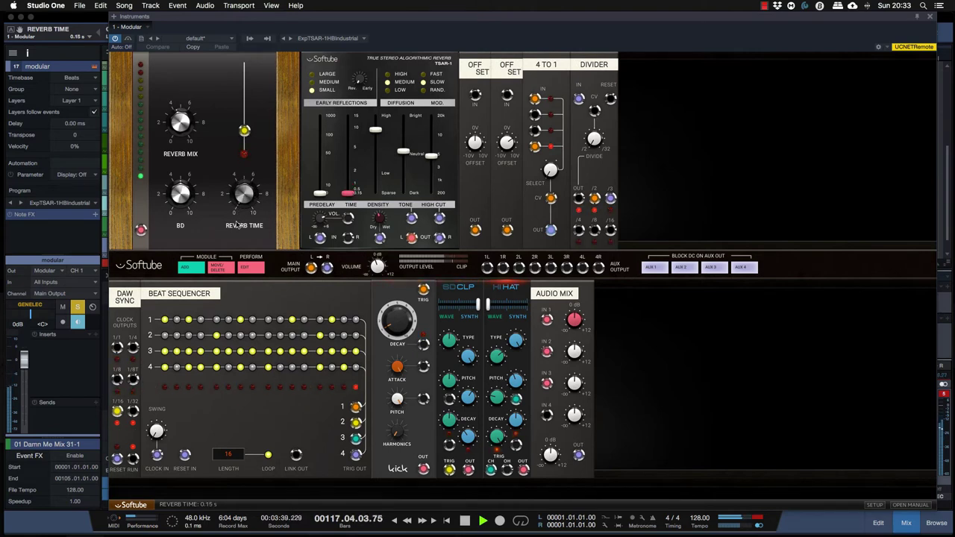
{"action": "mouse_move", "coordinate": [184, 203]}
{"action": "left_mouse_down"}
{"action": "mouse_move", "coordinate": [184, 181]}
{"action": "mouse_move", "coordinate": [185, 214]}
{"action": "mouse_move", "coordinate": [187, 199]}
{"action": "left_mouse_up"}
{"action": "left_click_drag", "start_coordinate": [182, 121], "coordinate": [183, 148]}
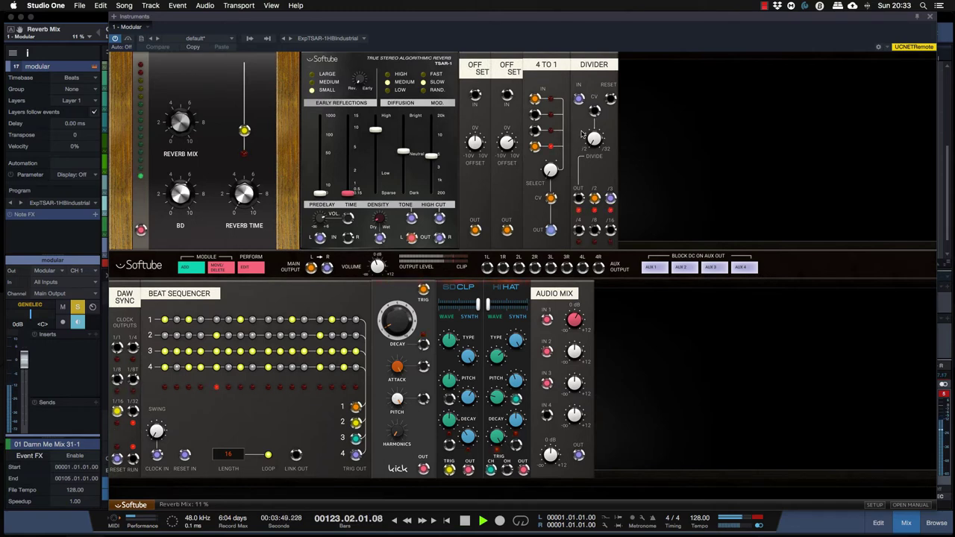
{"action": "mouse_move", "coordinate": [549, 203]}
{"action": "key", "text": "space"}
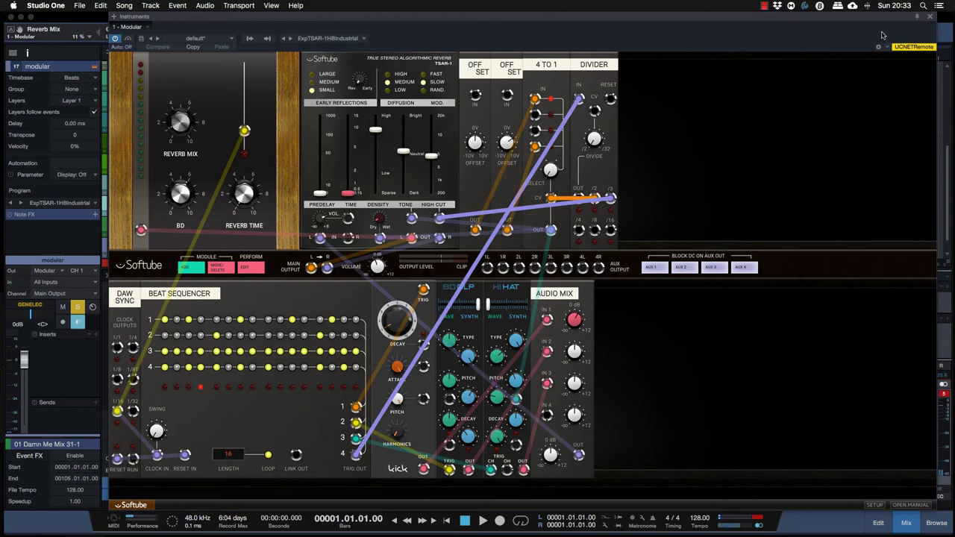
- Close the Modular instrument window, open the Modular FX insert on the Vox channel and reposition its window
{"action": "left_click", "coordinate": [930, 18]}
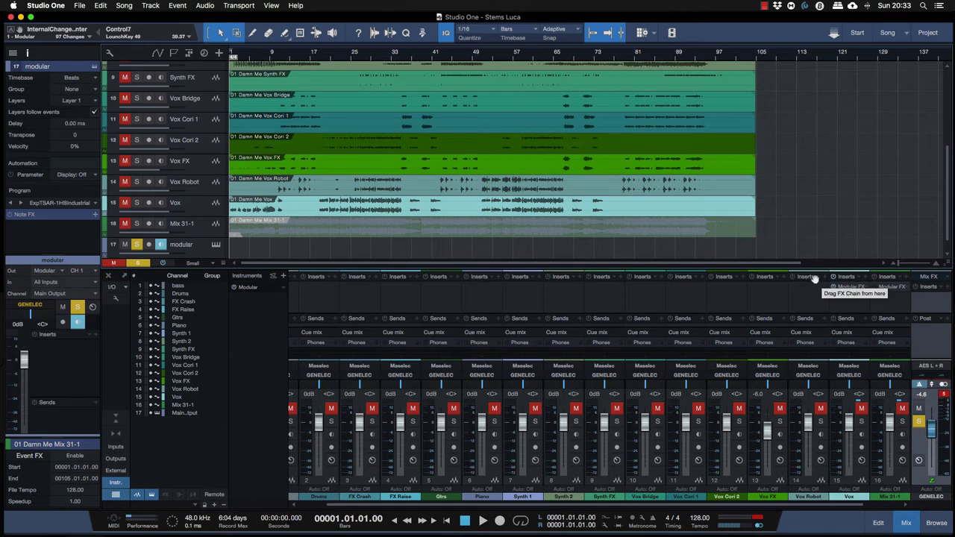
{"action": "left_click", "coordinate": [851, 287]}
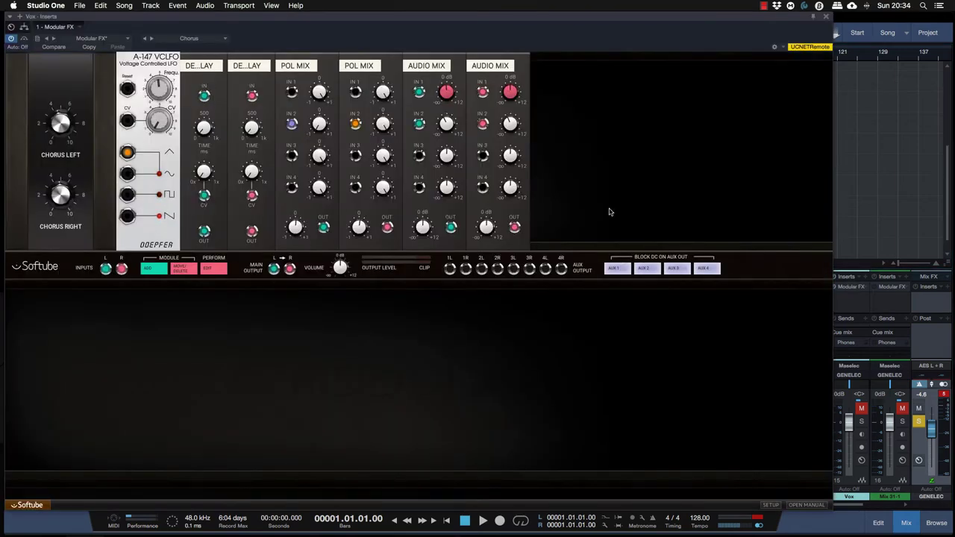
{"action": "left_click_drag", "start_coordinate": [609, 211], "coordinate": [657, 13]}
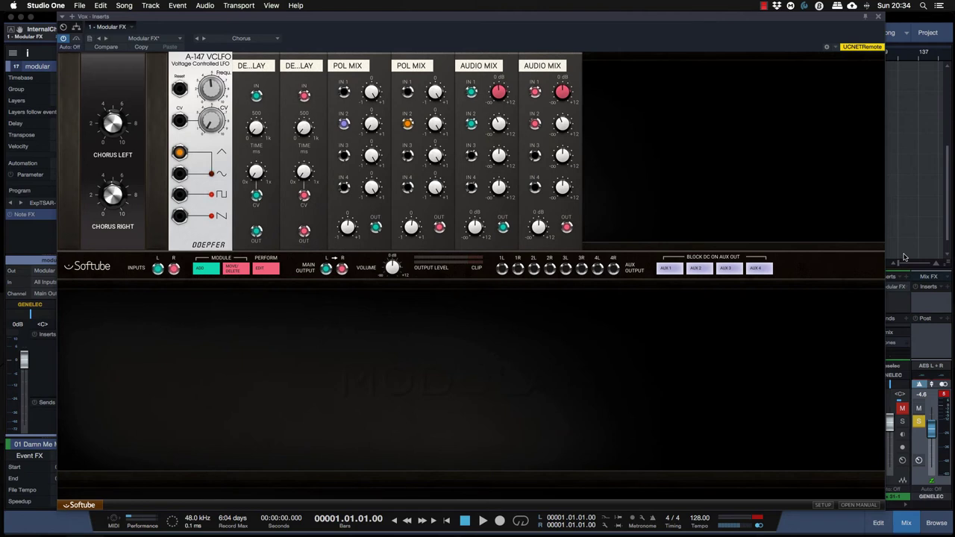
- Turn off solo on the main output channel, reposition the Modular FX window and audition the Chorus preset on the vocal
{"action": "left_click", "coordinate": [919, 422]}
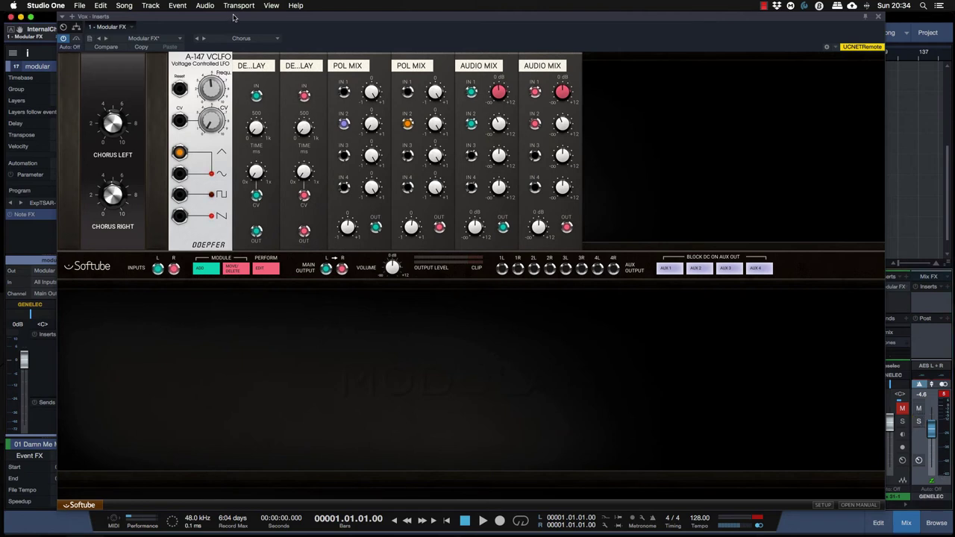
{"action": "left_click_drag", "start_coordinate": [232, 16], "coordinate": [333, 16]}
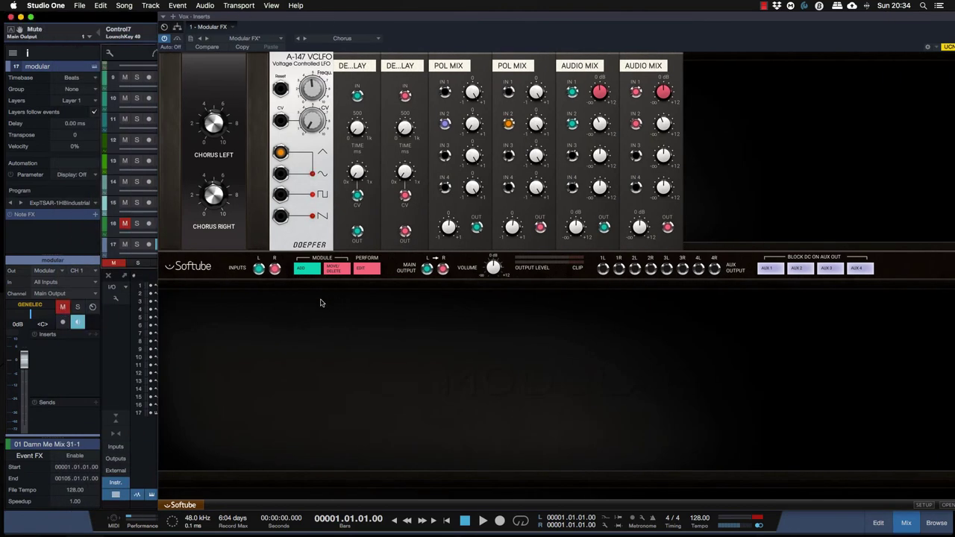
{"action": "key", "text": "space"}
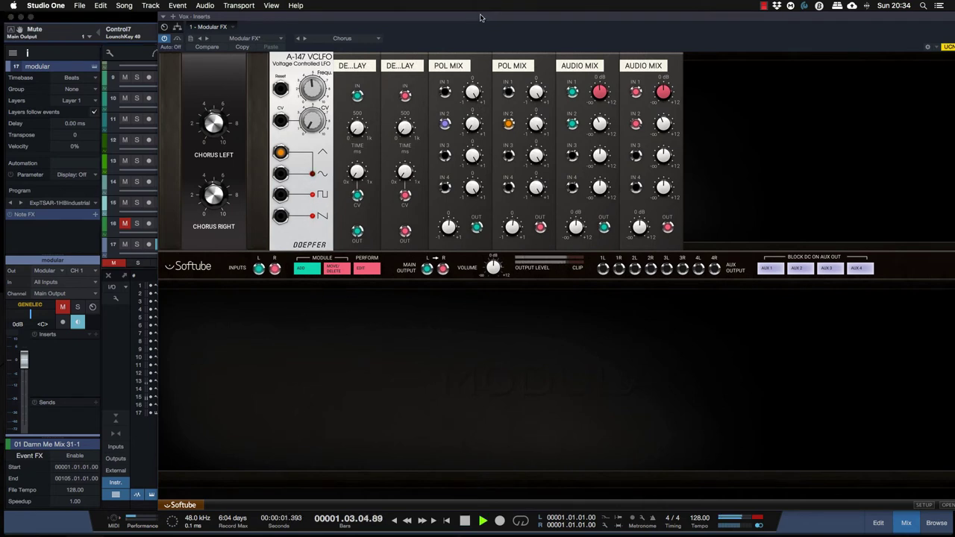
{"action": "left_click_drag", "start_coordinate": [481, 17], "coordinate": [375, 6]}
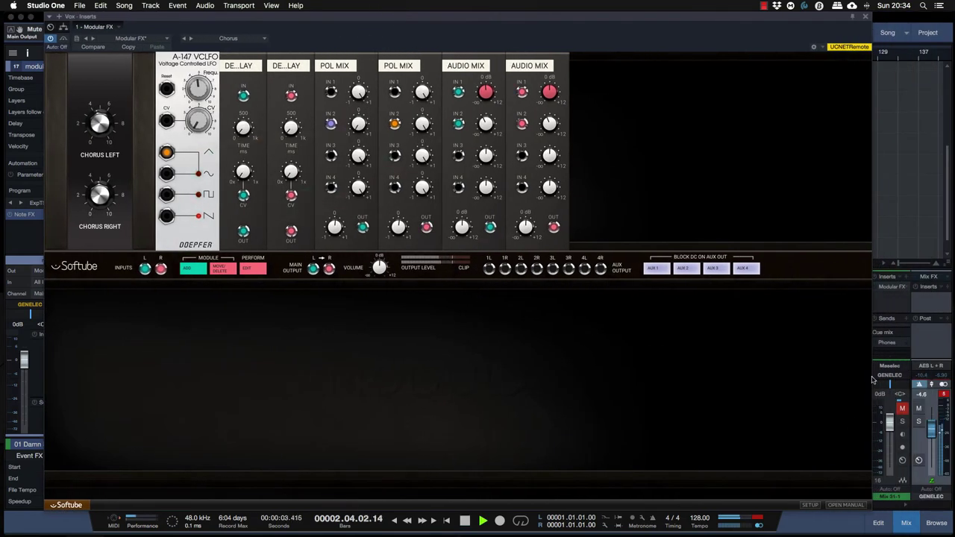
{"action": "mouse_move", "coordinate": [251, 26]}
{"action": "left_mouse_down"}
{"action": "mouse_move", "coordinate": [139, 26]}
{"action": "mouse_move", "coordinate": [269, 26]}
{"action": "left_mouse_up"}
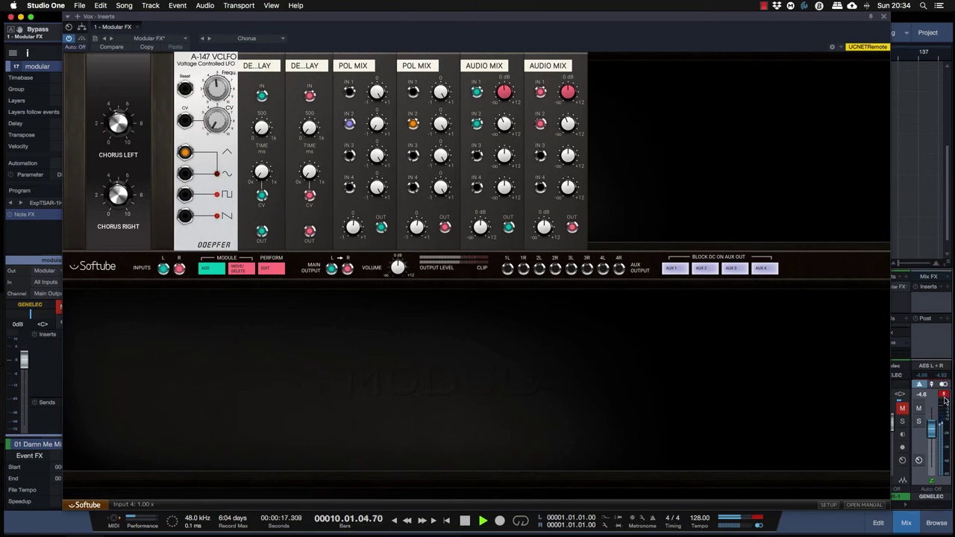
{"action": "key", "text": "space"}
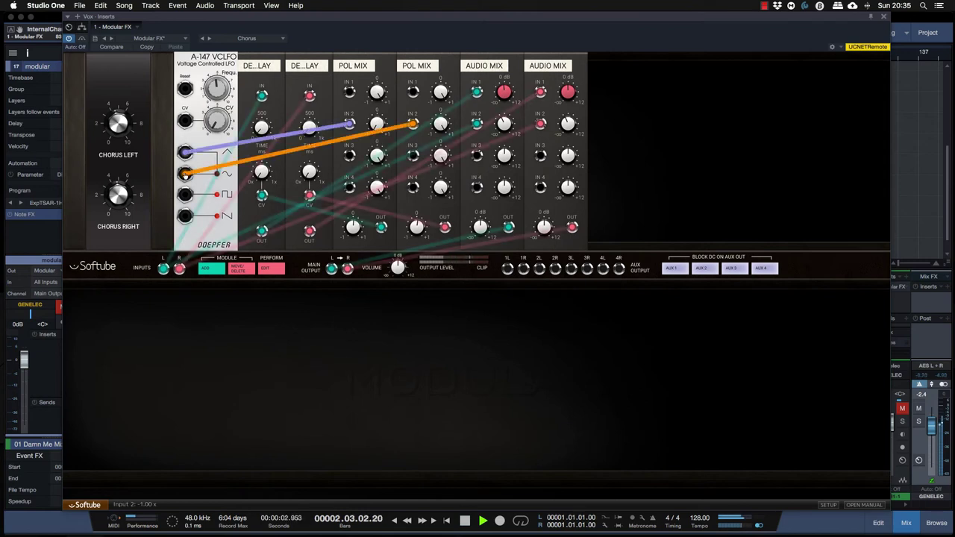
- Feed In 2 of the Pol Mix modules from the LFO's sine output, and repatch both to its sawtooth output
{"action": "left_click_drag", "start_coordinate": [185, 173], "coordinate": [350, 125]}
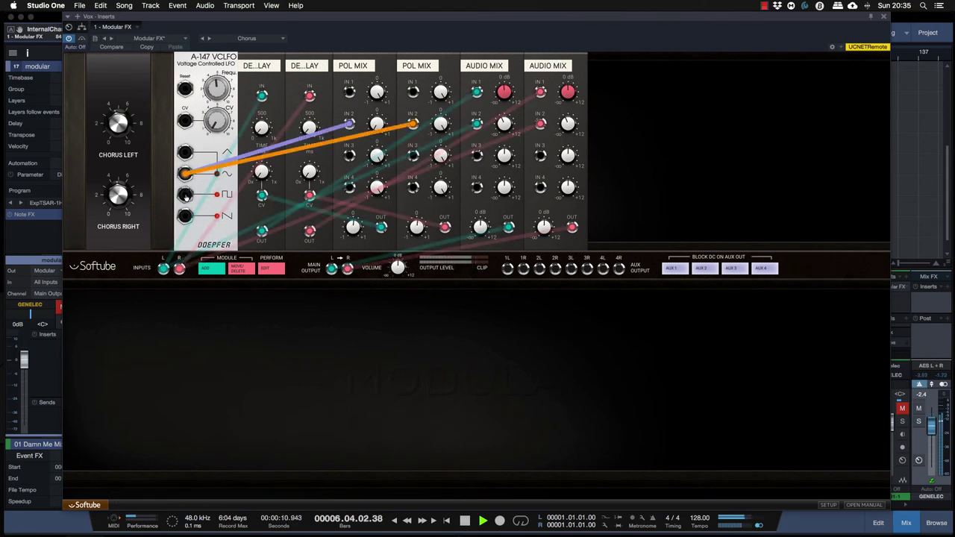
{"action": "left_click_drag", "start_coordinate": [184, 217], "coordinate": [413, 123]}
{"action": "left_click_drag", "start_coordinate": [185, 214], "coordinate": [348, 125]}
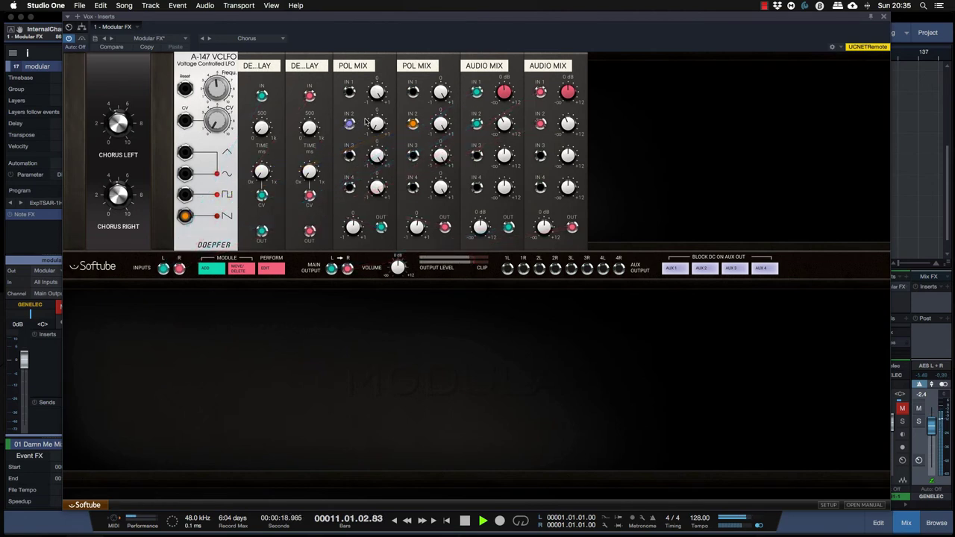
- Restart playback and fine-tune the first delay module's time while listening to the chorus on the vocal
{"action": "key", "text": "space"}
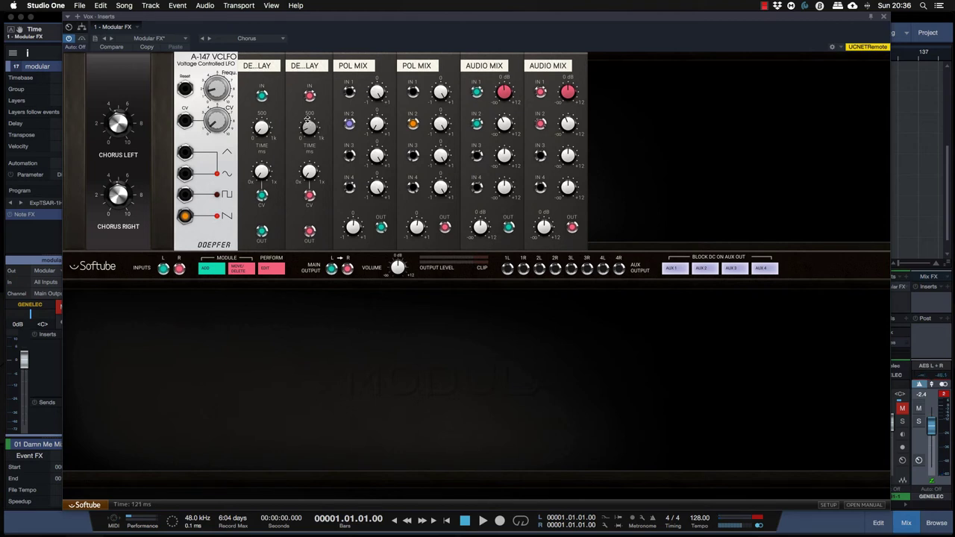
{"action": "key", "text": "space"}
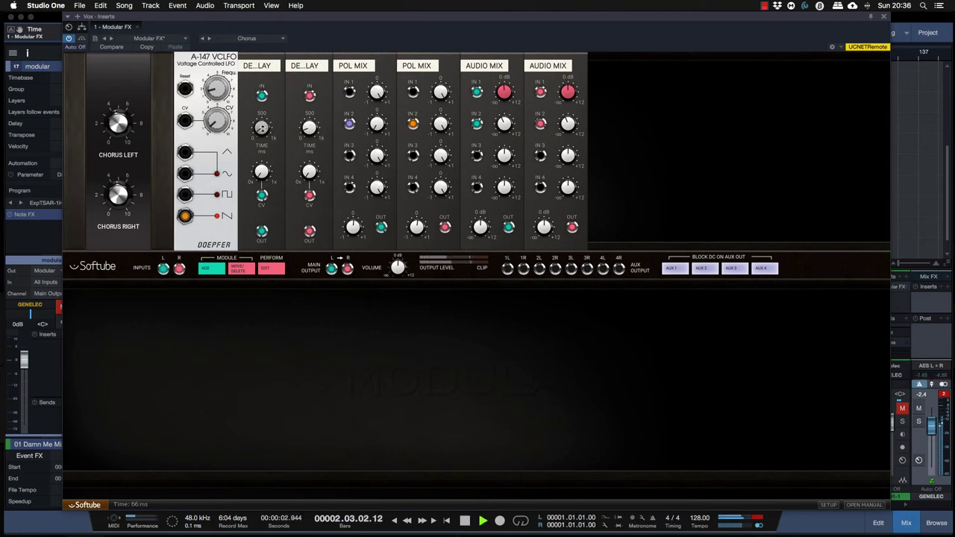
{"action": "left_click_drag", "start_coordinate": [262, 127], "coordinate": [265, 129]}
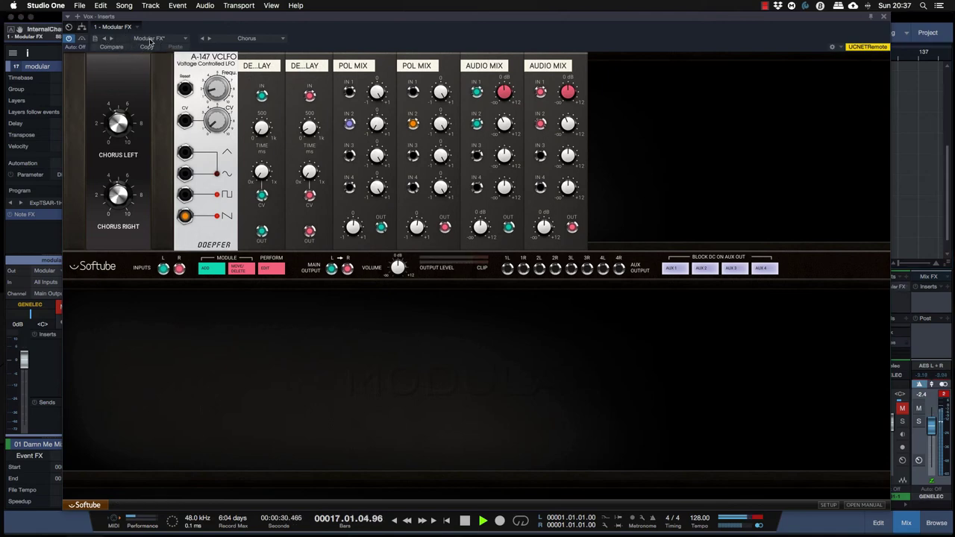
- Add a splitter to the Vox insert routing with Modular FX on one branch, and set that branch's level to -8.8 dB
{"action": "left_click", "coordinate": [82, 29]}
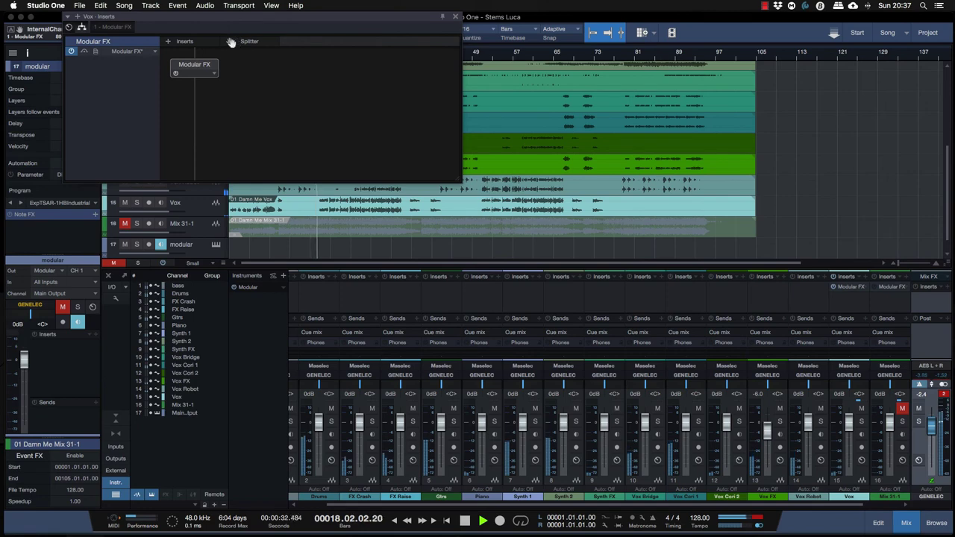
{"action": "left_click_drag", "start_coordinate": [207, 48], "coordinate": [297, 112]}
{"action": "left_click", "coordinate": [247, 65]}
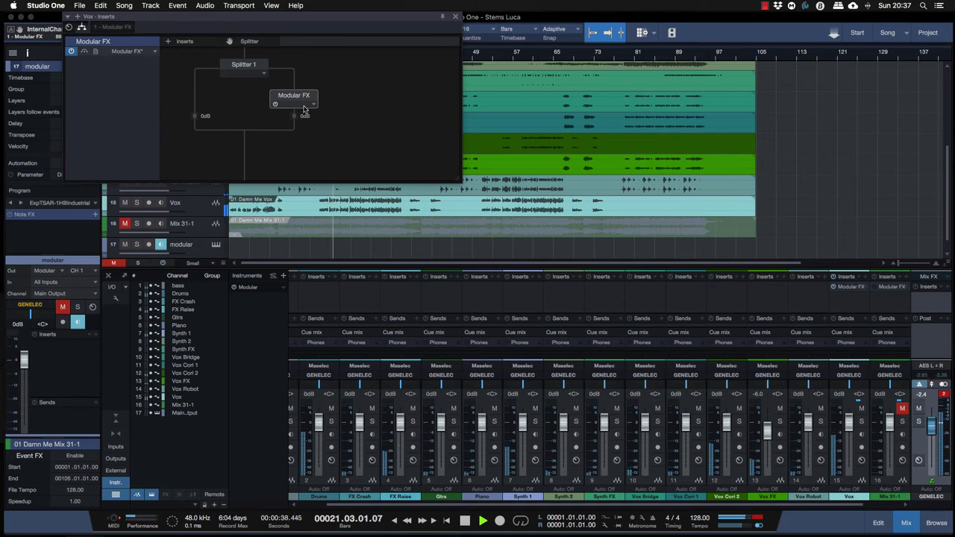
{"action": "left_click_drag", "start_coordinate": [298, 116], "coordinate": [294, 171]}
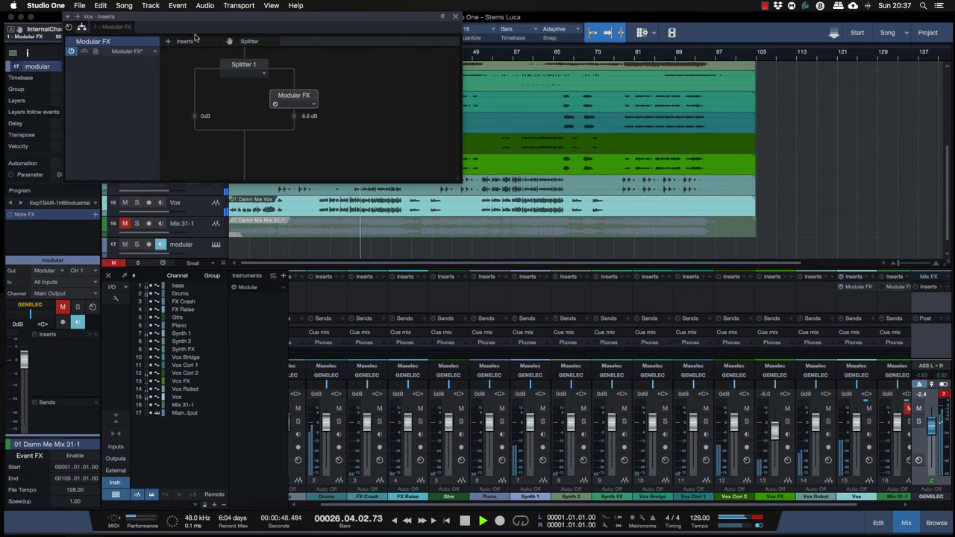
{"action": "key", "text": "space"}
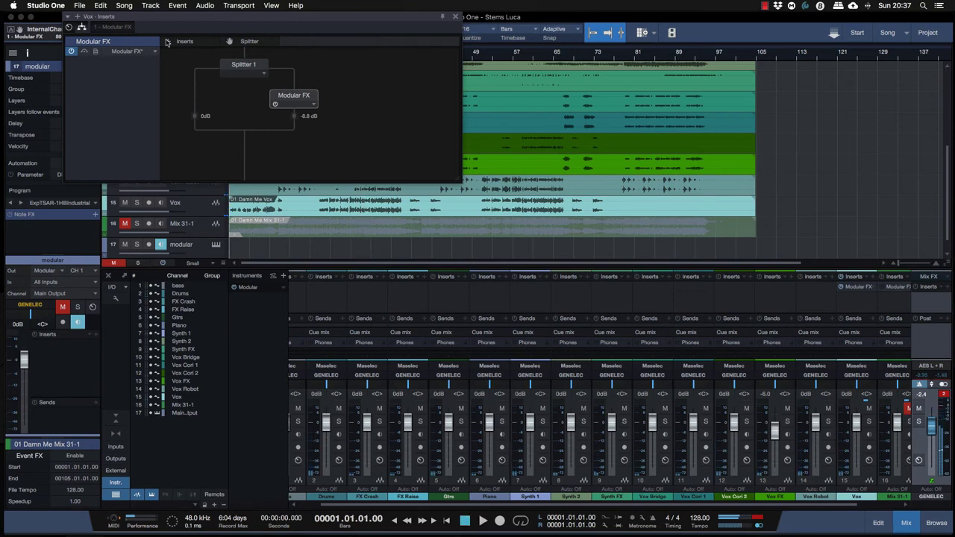
- Reopen the Modular FX editor and audition the Flanger Gate preset, raising Sustain and setting Release to 4.1
{"action": "left_click", "coordinate": [116, 28]}
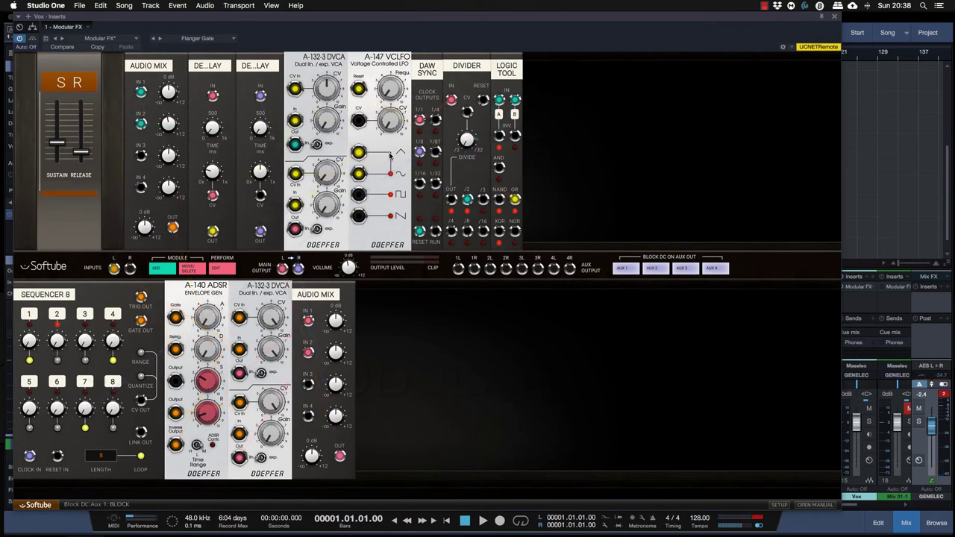
{"action": "key", "text": "space"}
{"action": "left_click_drag", "start_coordinate": [58, 147], "coordinate": [82, 135]}
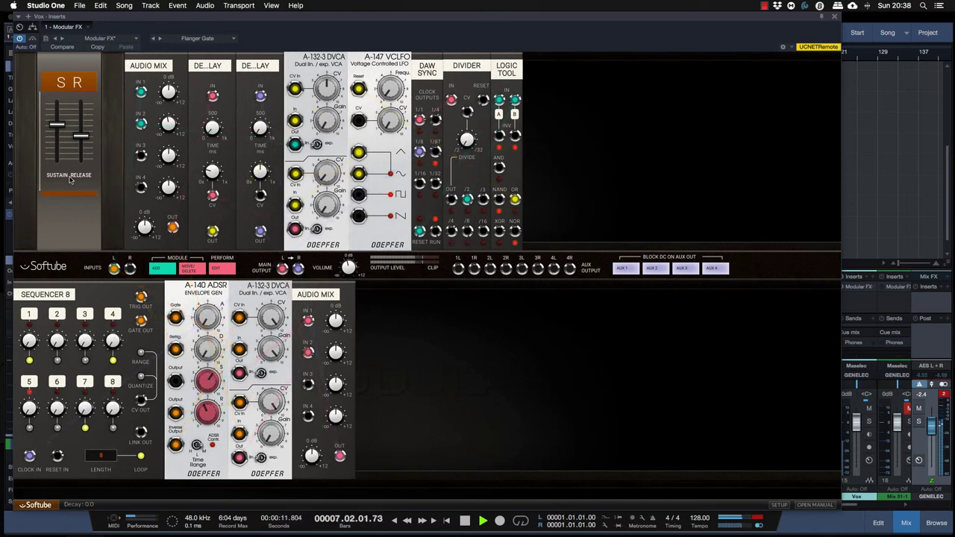
{"action": "mouse_move", "coordinate": [81, 136]}
{"action": "left_mouse_down"}
{"action": "mouse_move", "coordinate": [78, 111]}
{"action": "mouse_move", "coordinate": [81, 137]}
{"action": "left_mouse_up"}
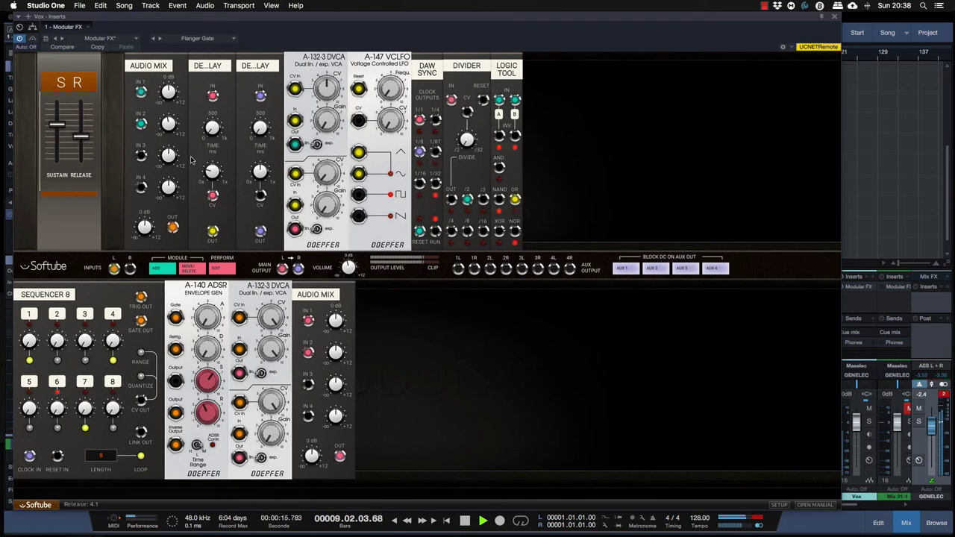
{"action": "left_click", "coordinate": [693, 336]}
- Audition the Phaser Stereo preset, lowering its speed and setting its depth to 4.9, and stop playback
{"action": "key", "text": "space"}
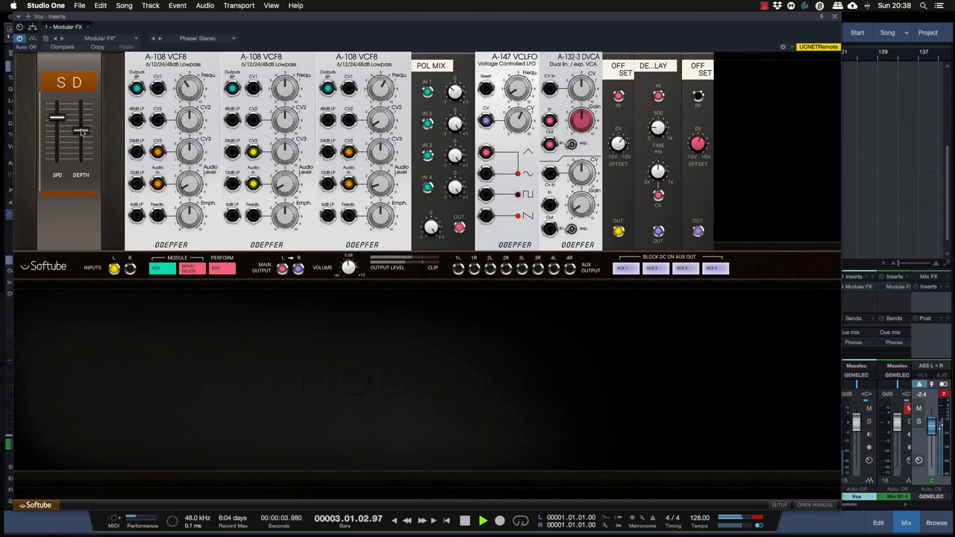
{"action": "left_click_drag", "start_coordinate": [83, 133], "coordinate": [83, 150]}
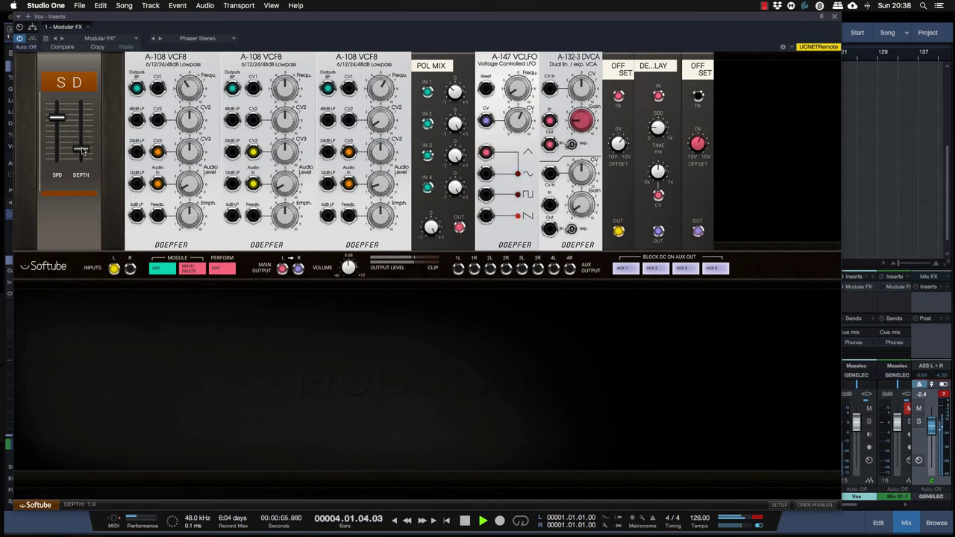
{"action": "left_click_drag", "start_coordinate": [56, 117], "coordinate": [82, 135]}
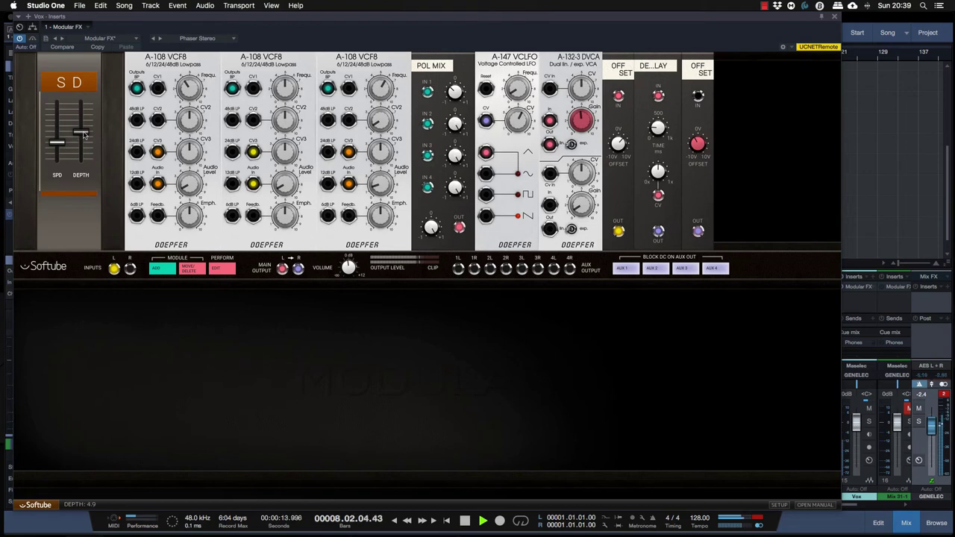
{"action": "key", "text": "space"}
- Load the Exp TSAR-1 Long Verb preset in Modular FX
{"action": "left_click", "coordinate": [232, 40]}
{"action": "scroll", "coordinate": [237, 142], "scroll_direction": "down", "scroll_amount": 4}
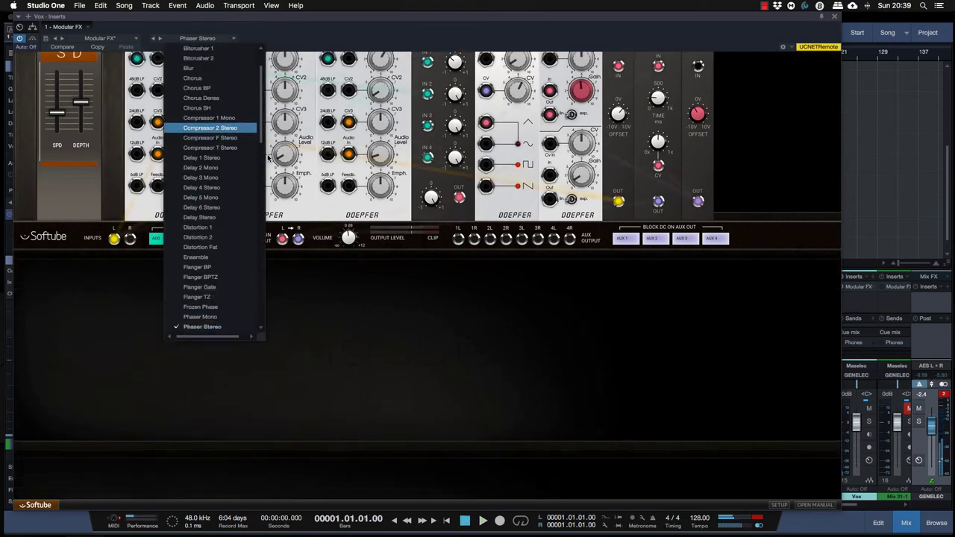
{"action": "scroll", "coordinate": [223, 153], "scroll_direction": "down", "scroll_amount": 15}
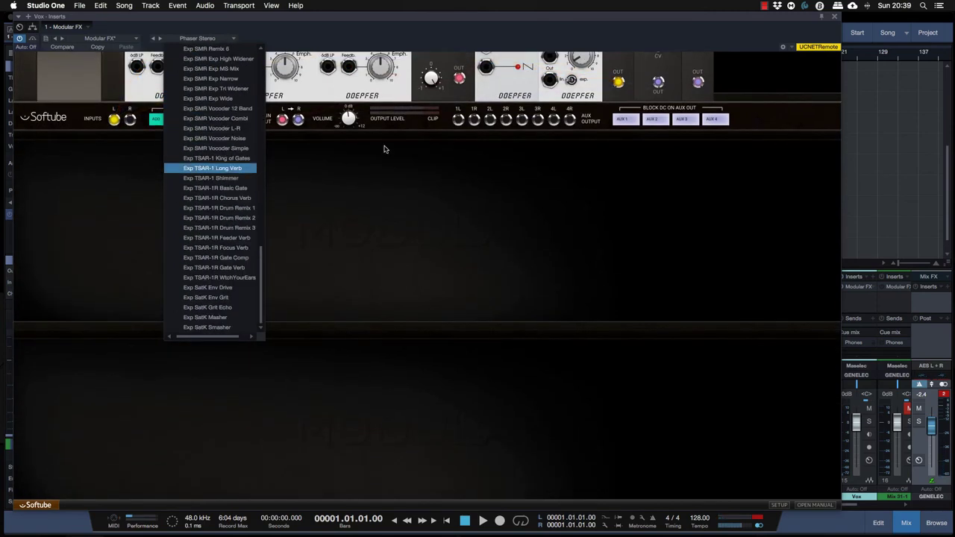
{"action": "left_click", "coordinate": [214, 168]}
{"action": "left_click", "coordinate": [751, 195]}
{"action": "scroll", "coordinate": [561, 162], "scroll_direction": "up", "scroll_amount": 4}
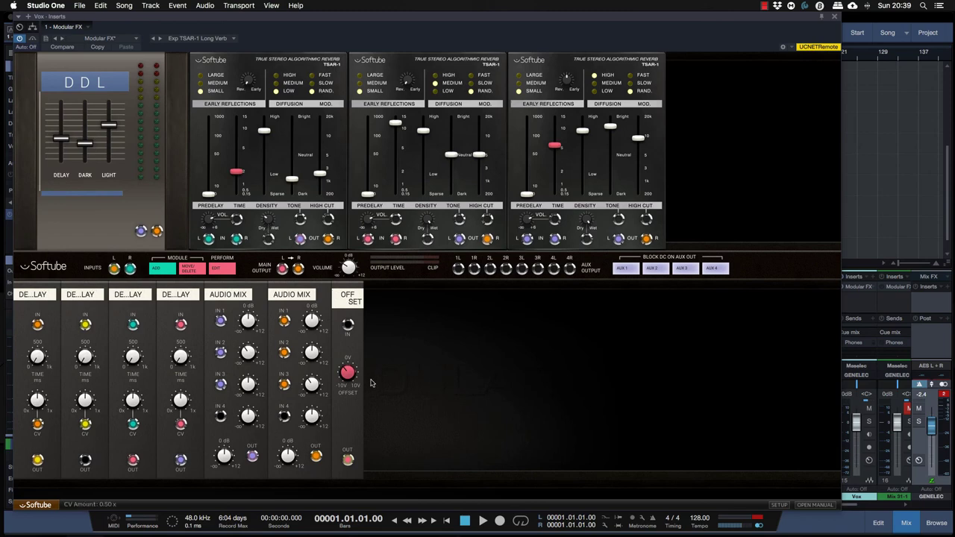
- Audition the Long Verb patch while lowering the Delay, Dark and Light faders and raising the main output volume
{"action": "key", "text": "space"}
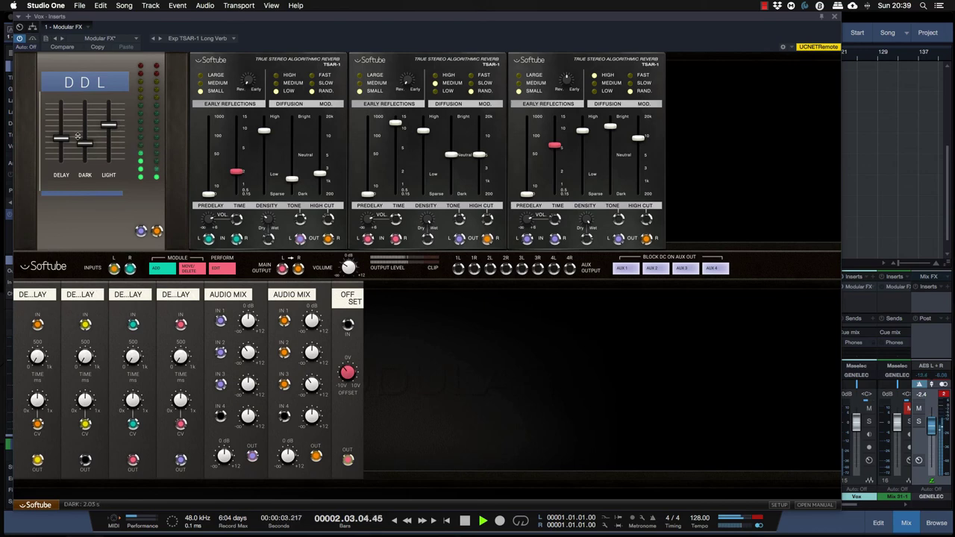
{"action": "left_click_drag", "start_coordinate": [109, 125], "coordinate": [112, 131]}
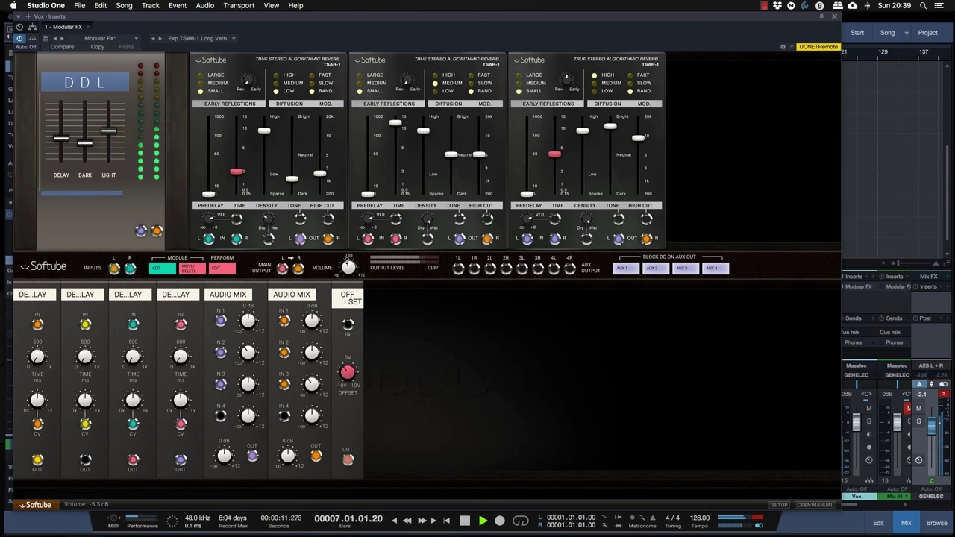
{"action": "key", "text": "space"}
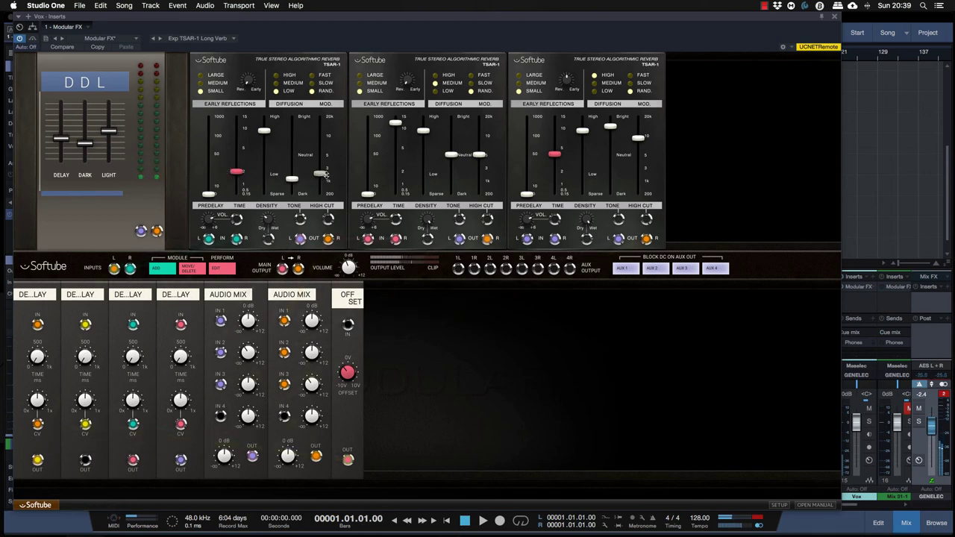
{"action": "key", "text": "space"}
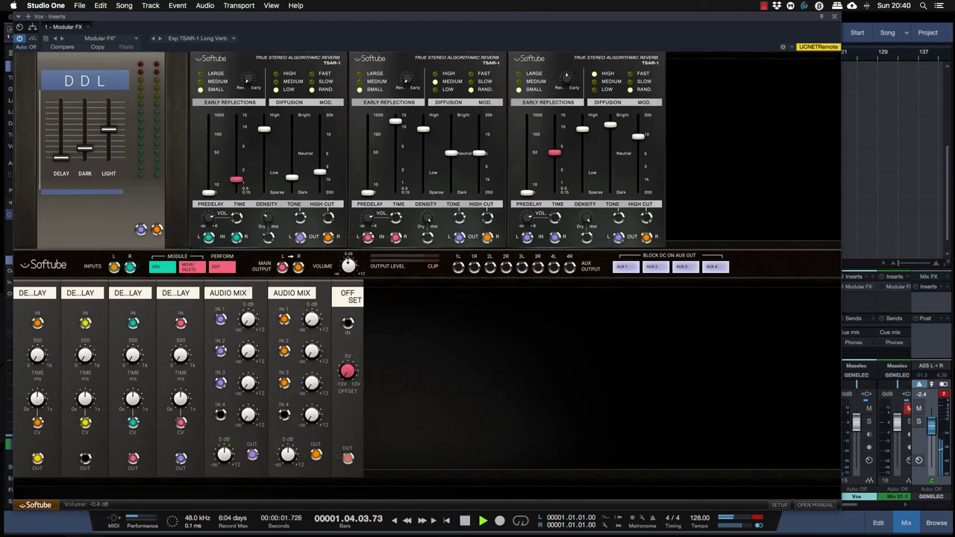
{"action": "left_click_drag", "start_coordinate": [348, 261], "coordinate": [348, 244]}
{"action": "key", "text": "space"}
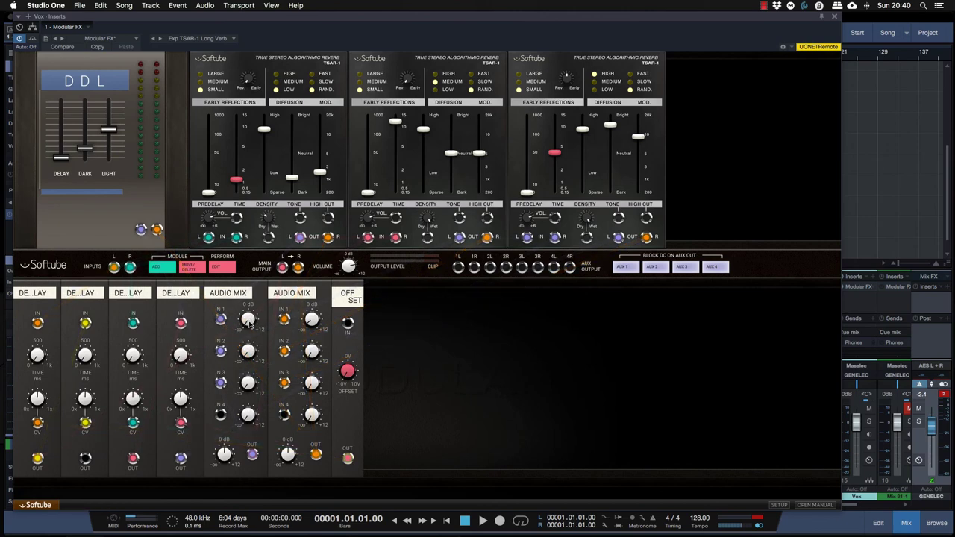
- Adjust Input 1 on both Audio Mix modules, setting the second to 0.3 dB, and audition the dry and reverb blend
{"action": "left_click_drag", "start_coordinate": [247, 319], "coordinate": [249, 294]}
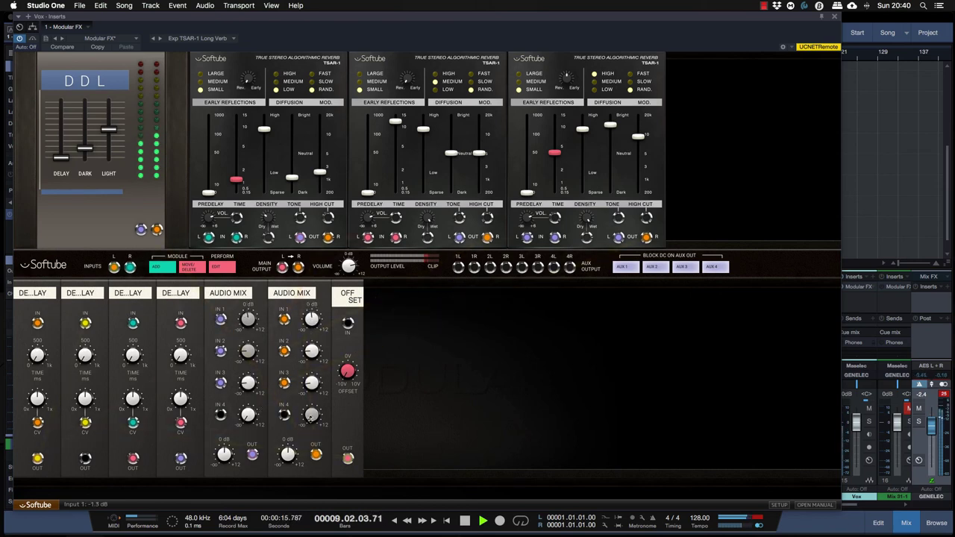
{"action": "key", "text": "space"}
{"action": "key", "text": "space"}
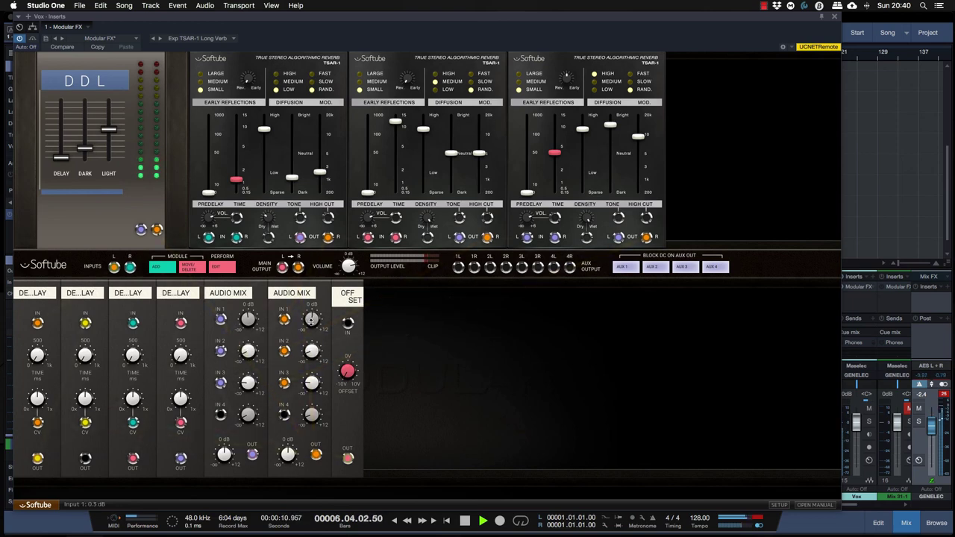
{"action": "key", "text": "space"}
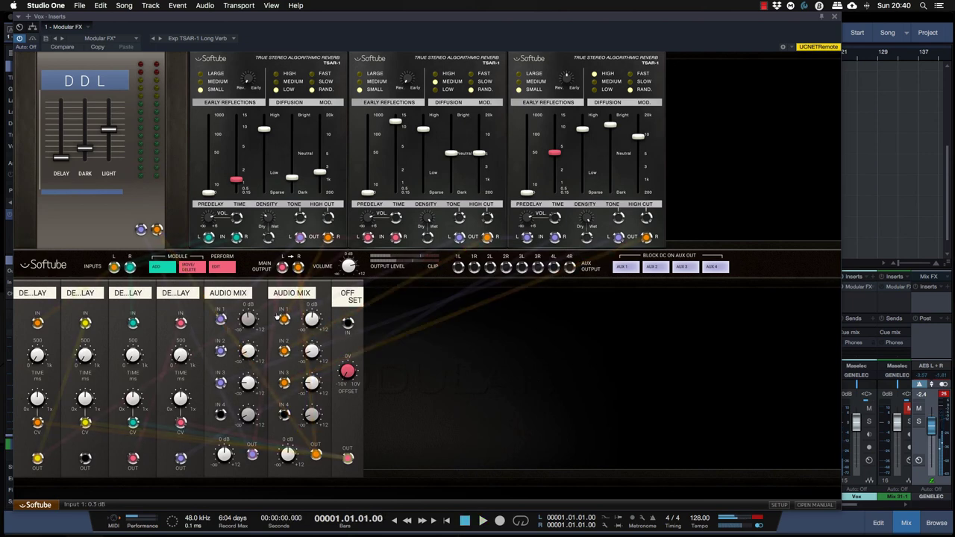
{"action": "mouse_move", "coordinate": [284, 320]}
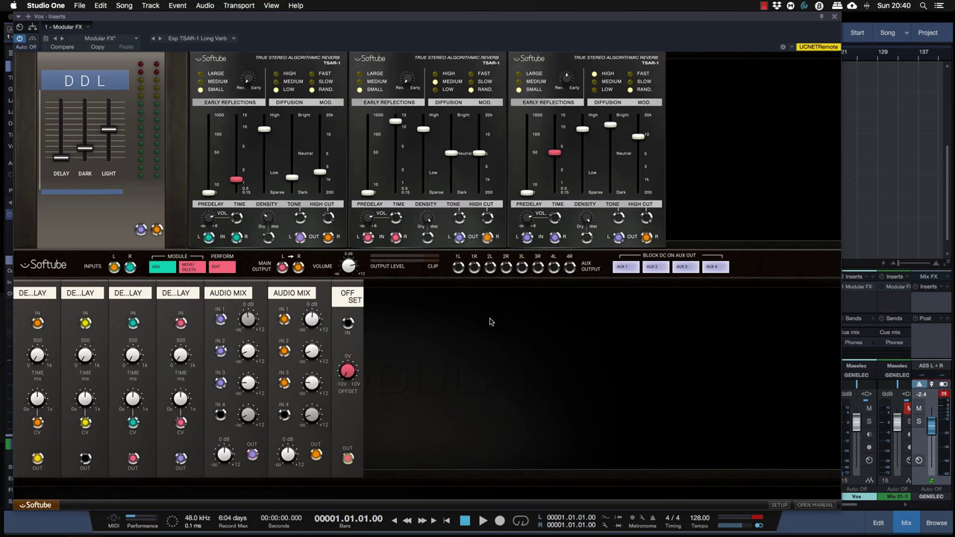
- Load the Exp TSAR-1R Chorus Verb preset in Modular FX
{"action": "left_click", "coordinate": [234, 39]}
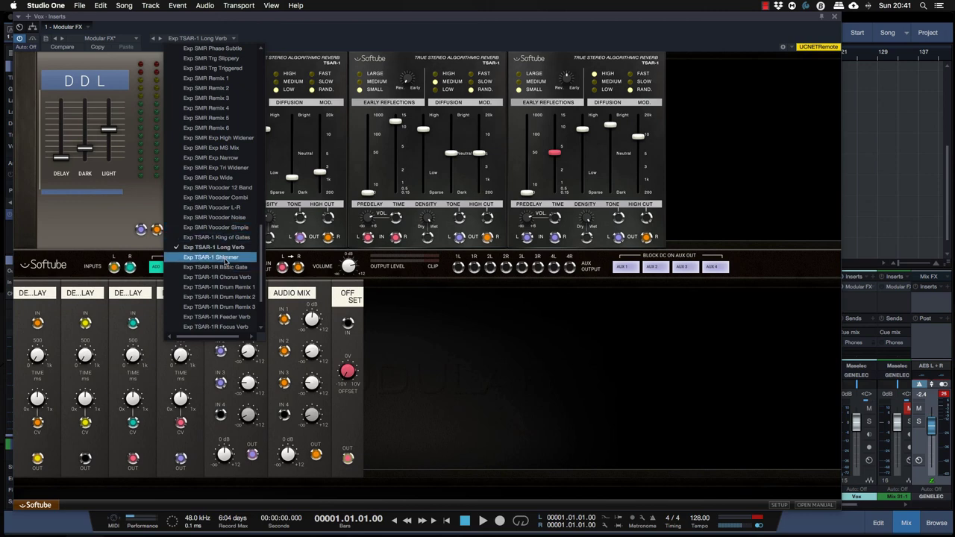
{"action": "scroll", "coordinate": [225, 260], "scroll_direction": "down", "scroll_amount": 2}
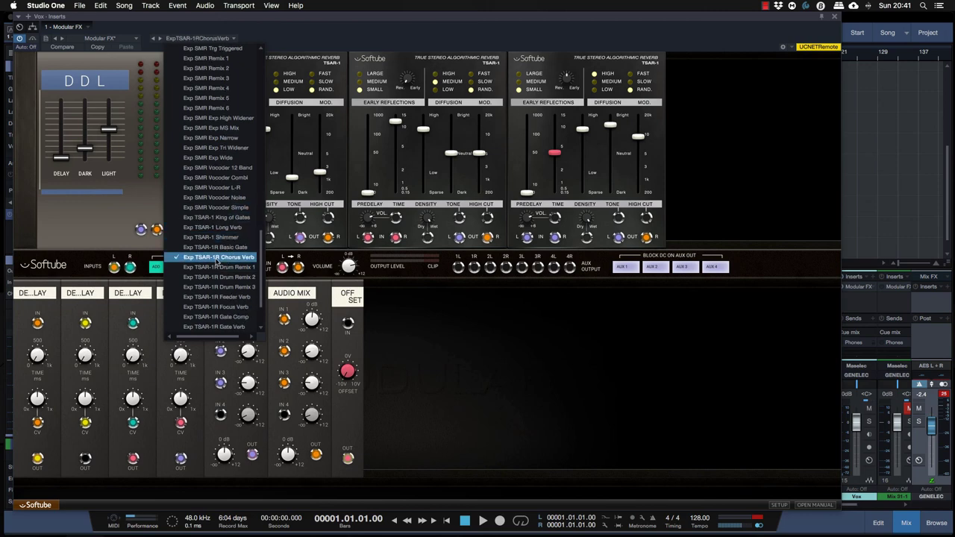
{"action": "left_click", "coordinate": [216, 258]}
- Audition the Chorus Verb patch while adjusting Amount and setting Frequency to 4.8, and stop playback
{"action": "key", "text": "space"}
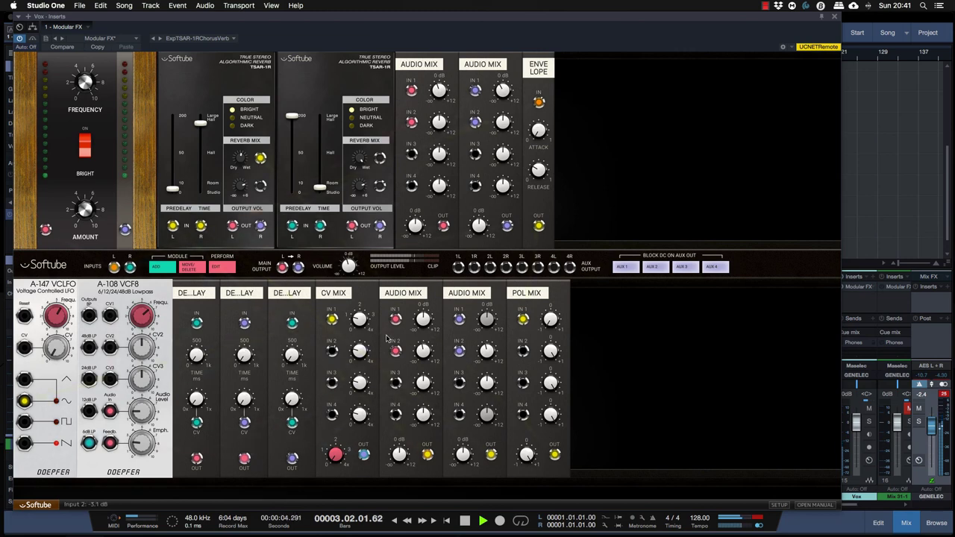
{"action": "left_click_drag", "start_coordinate": [86, 213], "coordinate": [79, 172]}
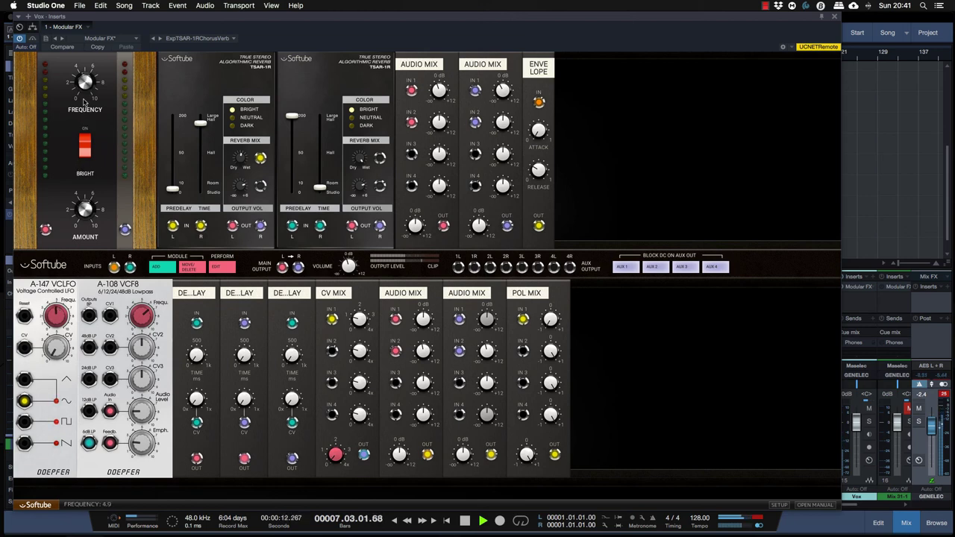
{"action": "left_click_drag", "start_coordinate": [84, 82], "coordinate": [84, 88]}
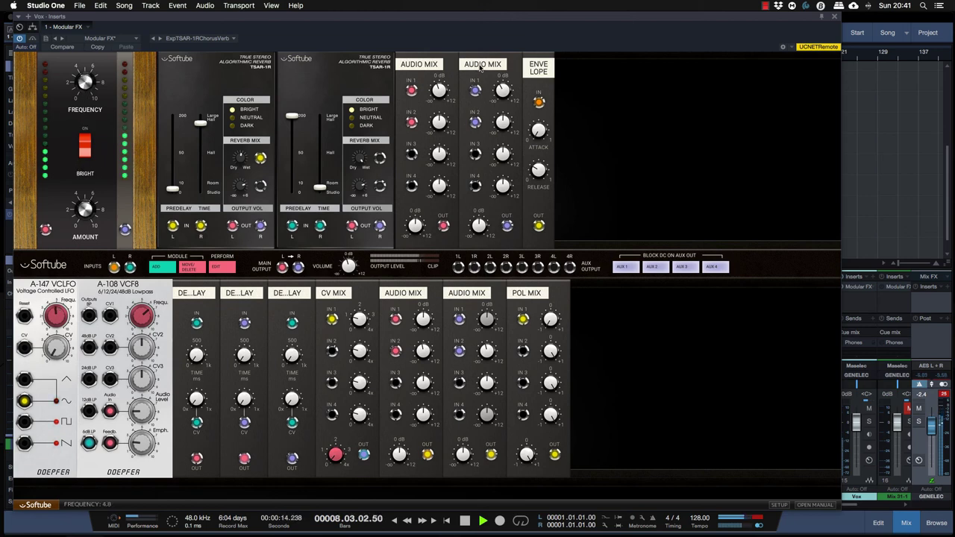
{"action": "key", "text": "space"}
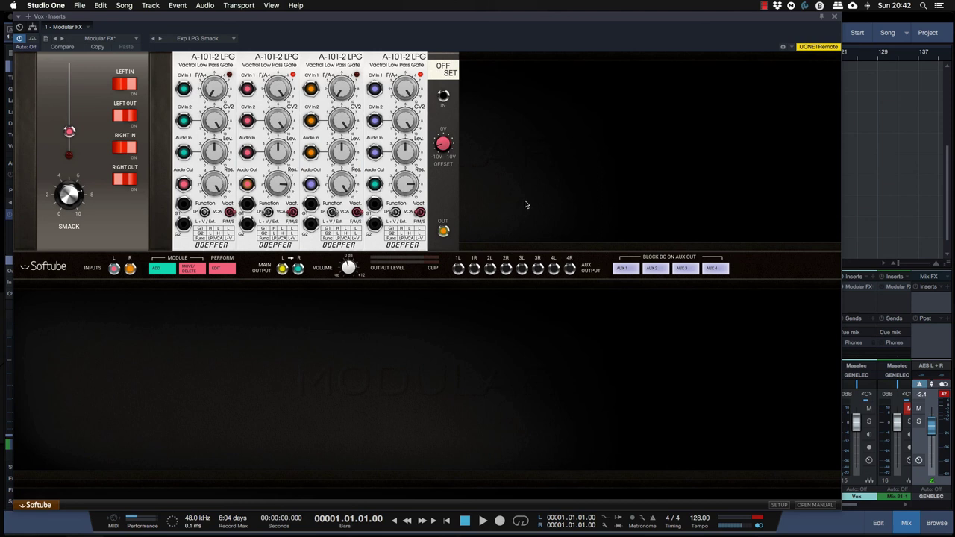
- Switch to TextEdit
{"action": "key", "text": "super+Tab"}
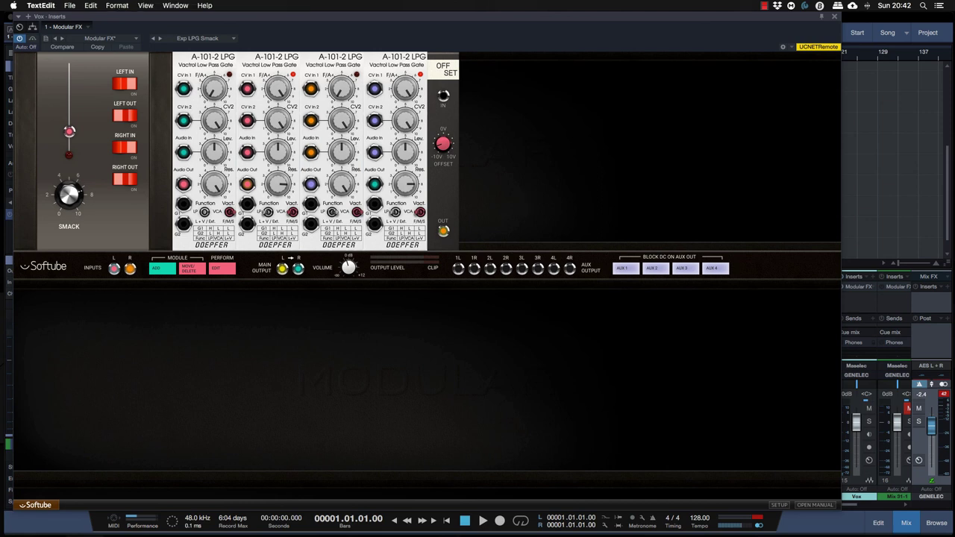